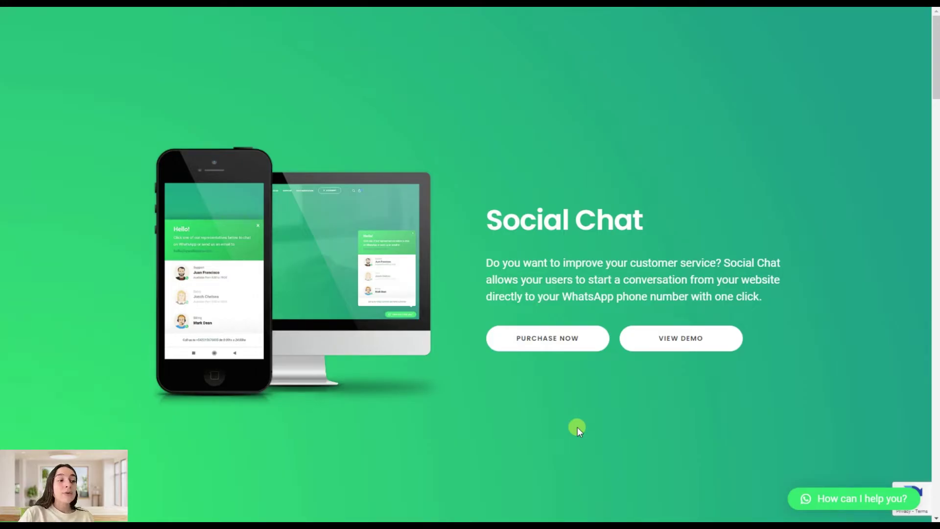
scroll(577, 404, down, 2)
scroll(570, 385, down, 2)
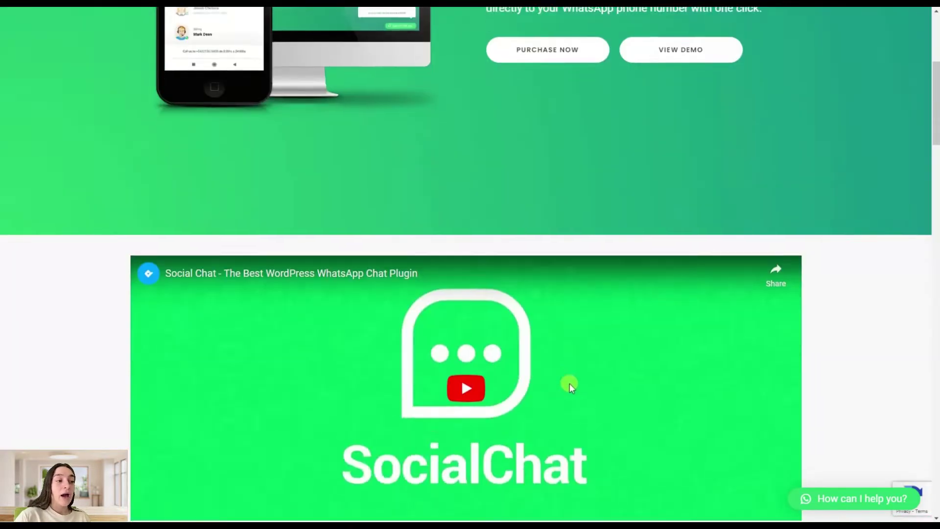
scroll(569, 385, down, 4)
scroll(570, 387, down, 2)
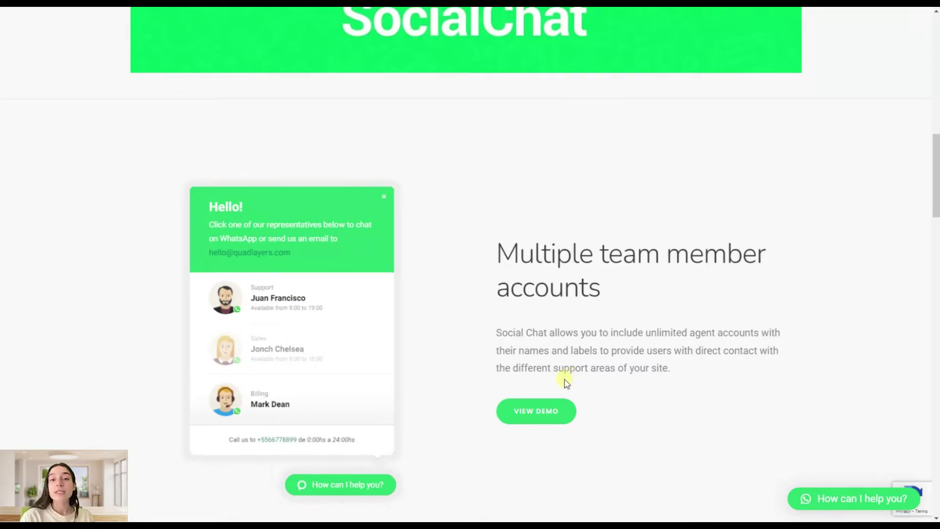
scroll(562, 380, down, 5)
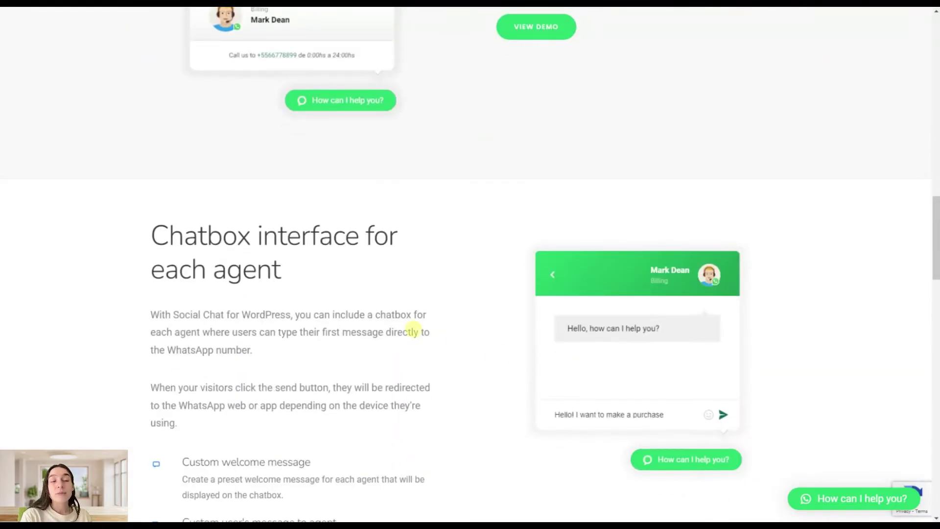
scroll(466, 348, down, 2)
scroll(472, 367, down, 2)
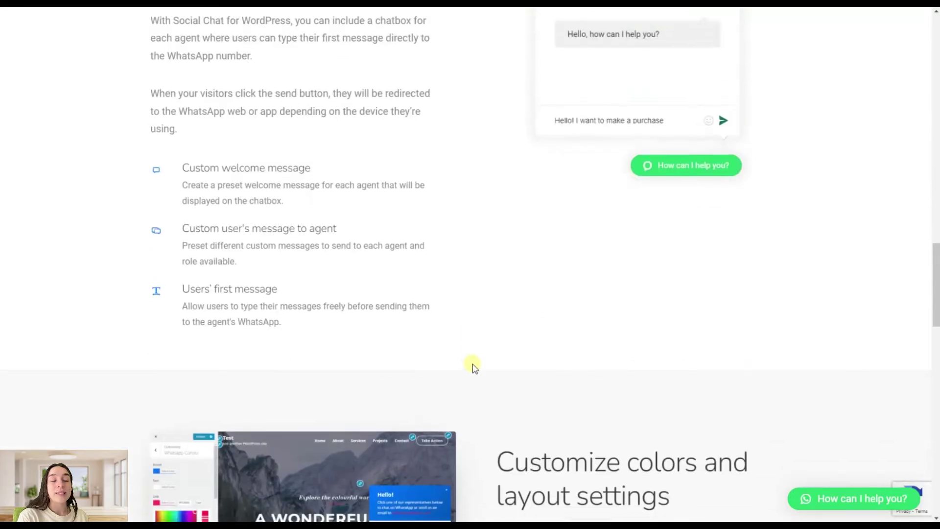
scroll(475, 367, down, 3)
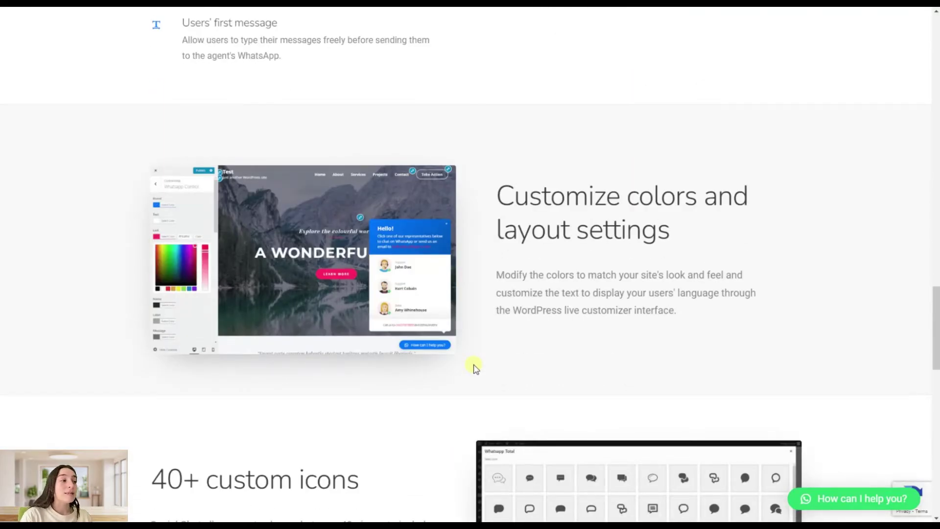
scroll(441, 374, down, 3)
scroll(411, 378, down, 1)
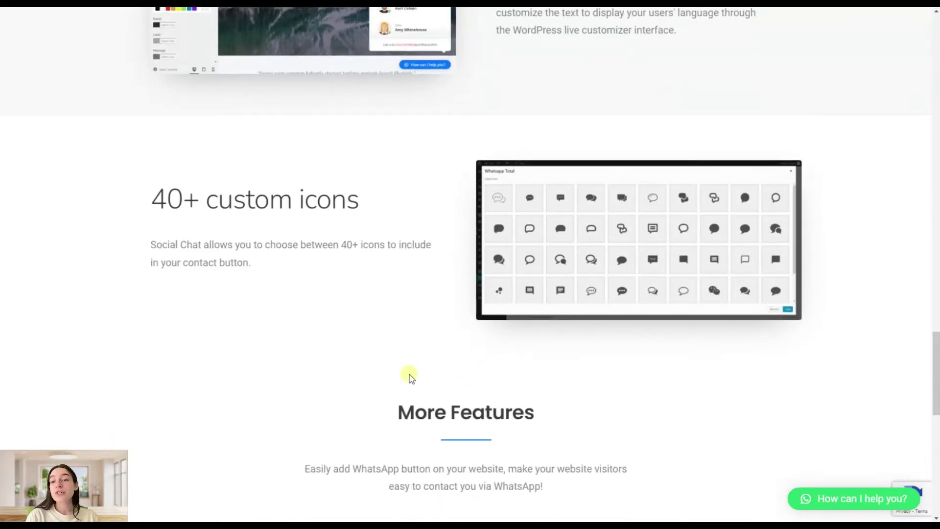
scroll(419, 387, down, 2)
scroll(441, 371, down, 2)
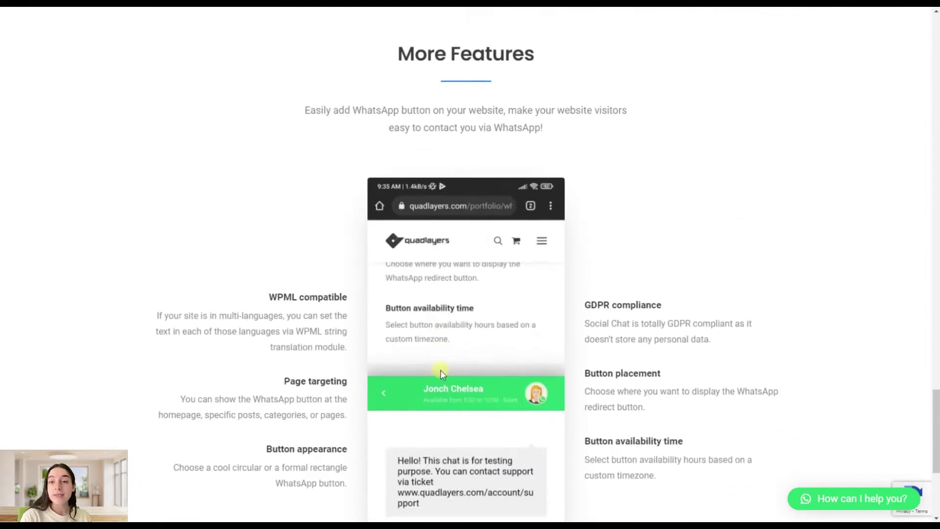
scroll(440, 373, down, 1)
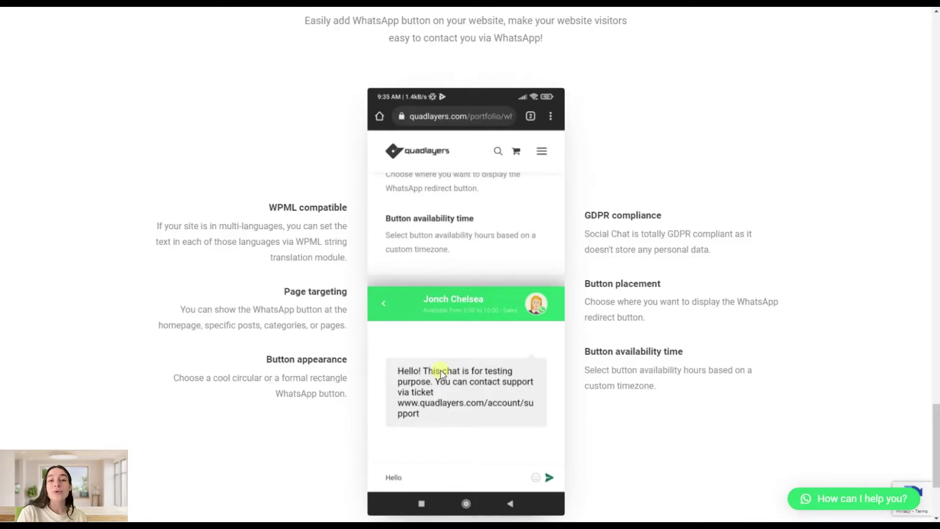
scroll(440, 373, down, 3)
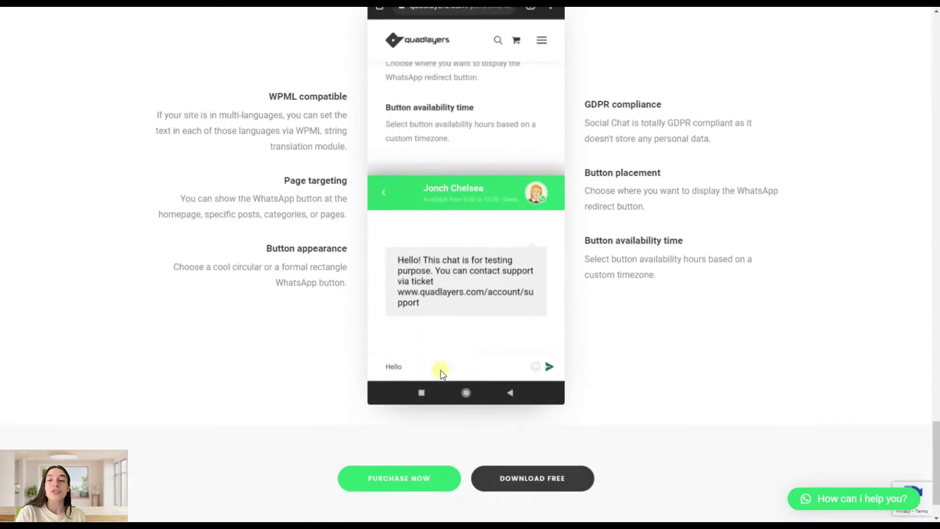
scroll(441, 371, down, 2)
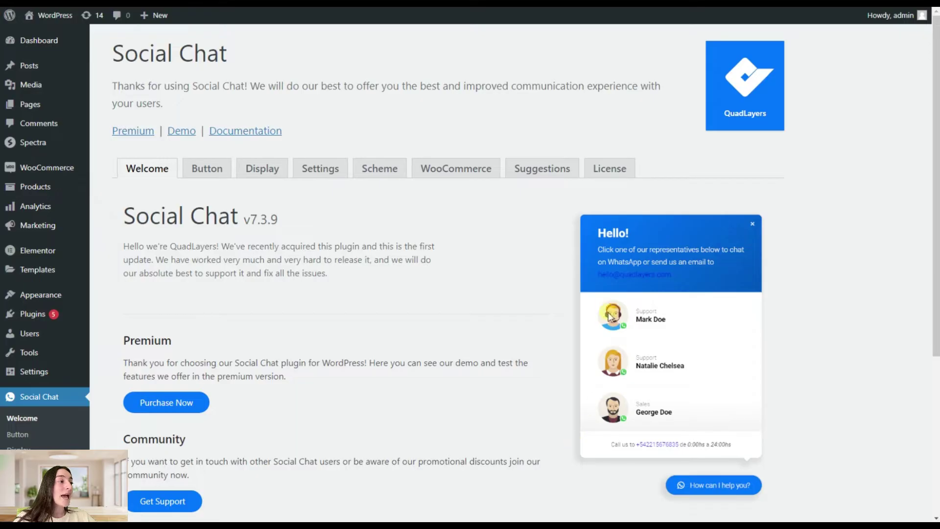
Step: Show the Social Chat Button tab with its Bottom Right position and Bounce animation settings
click(228, 171)
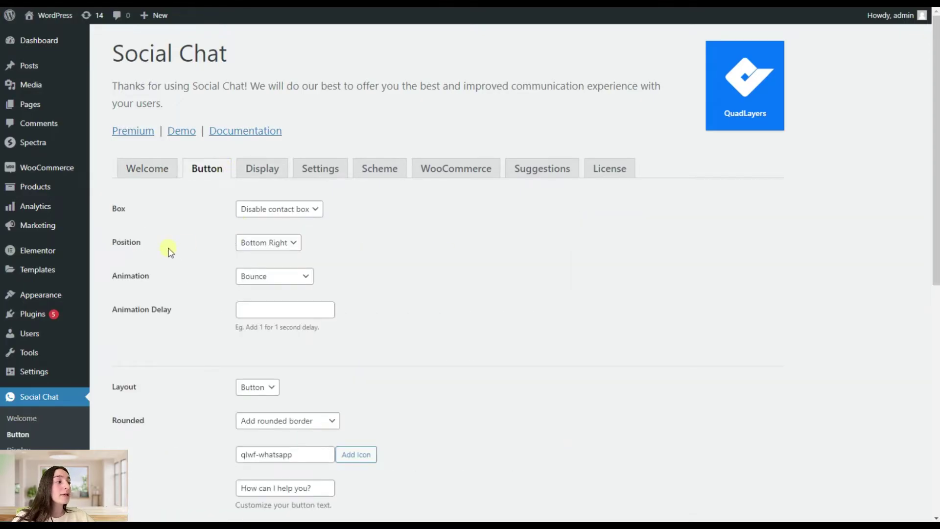
click(277, 244)
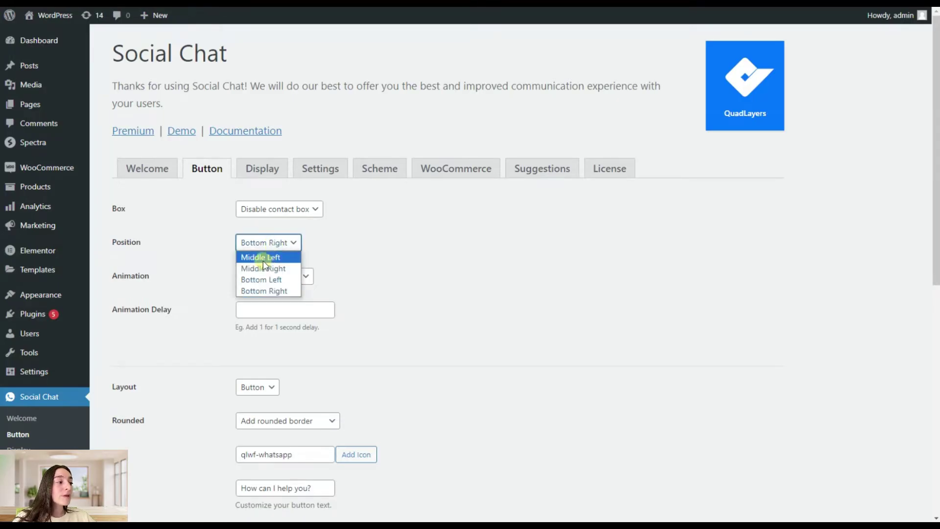
click(279, 290)
scroll(272, 264, down, 1)
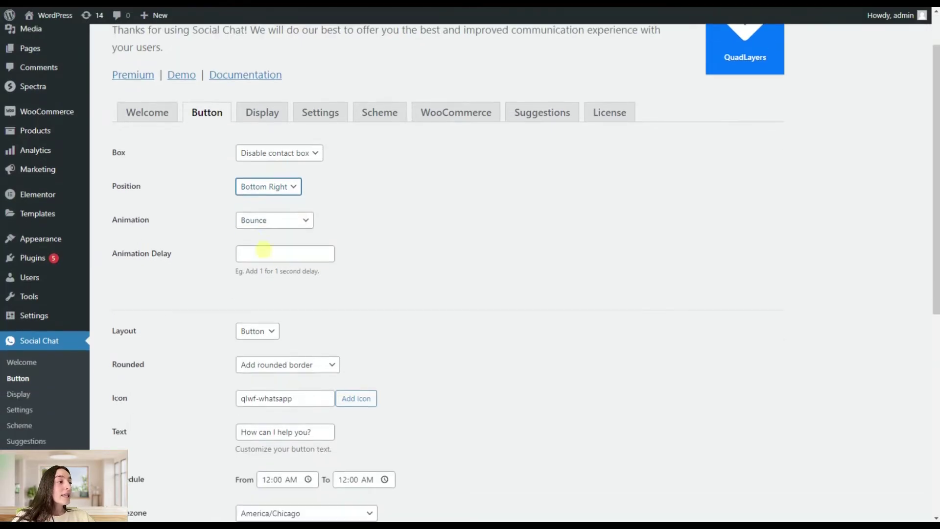
click(258, 220)
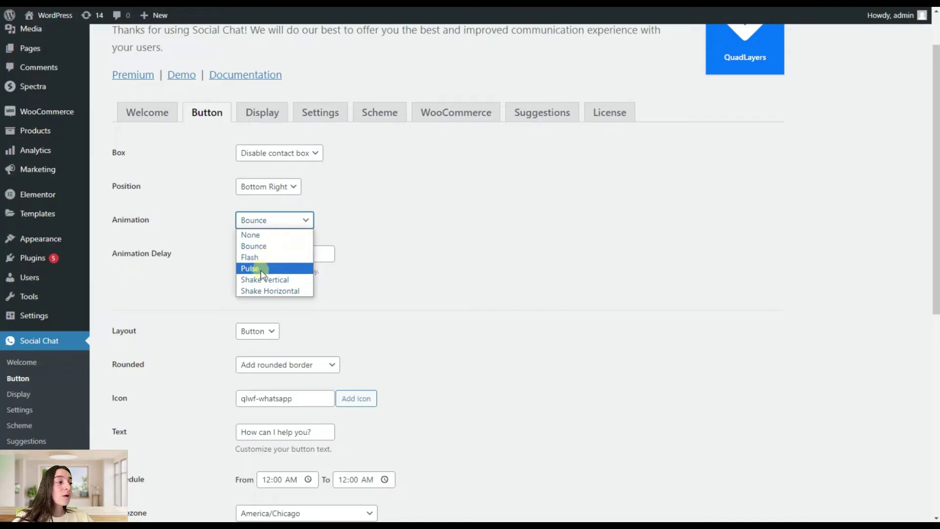
click(262, 247)
scroll(260, 252, down, 3)
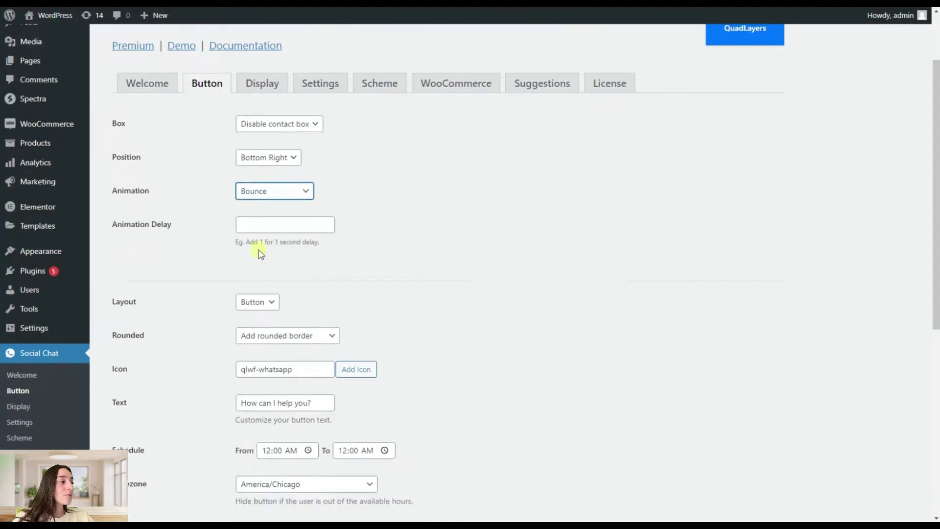
scroll(257, 216, down, 2)
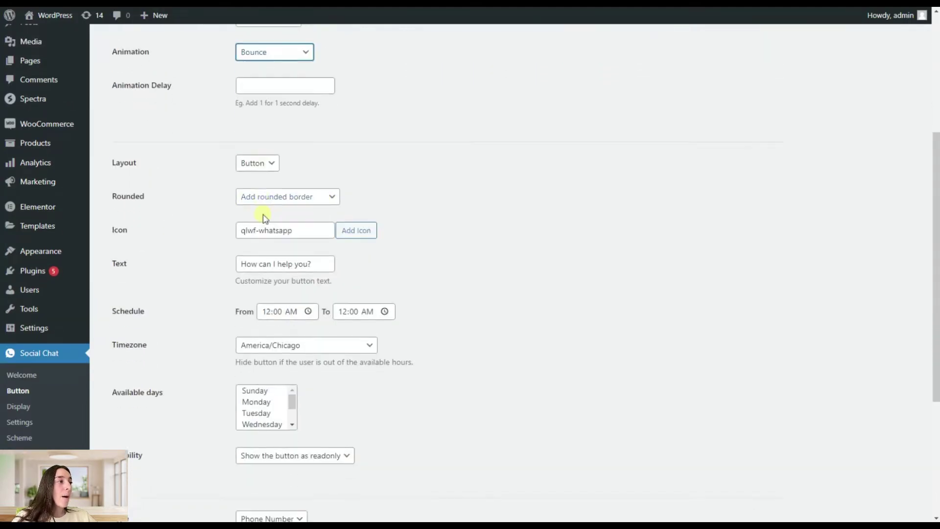
scroll(270, 215, down, 1)
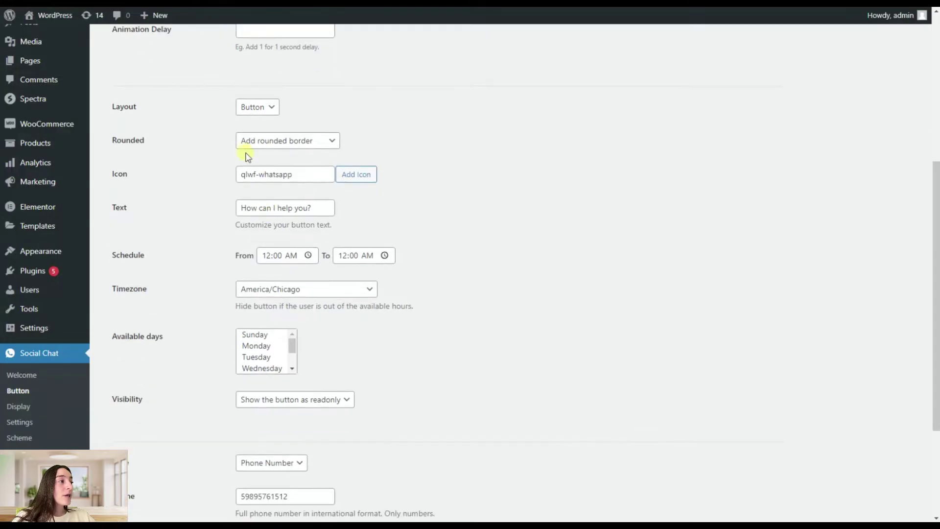
click(248, 111)
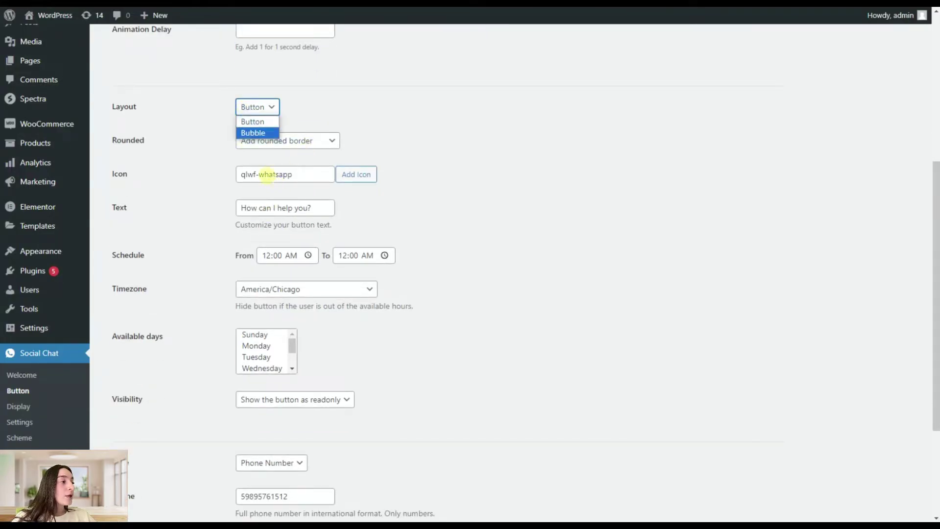
click(265, 174)
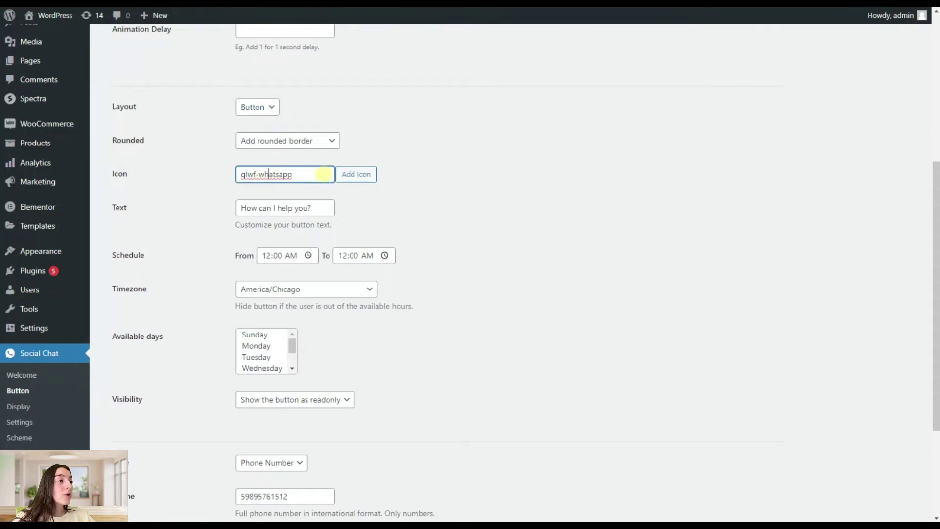
click(352, 174)
scroll(407, 261, down, 1)
scroll(393, 268, up, 1)
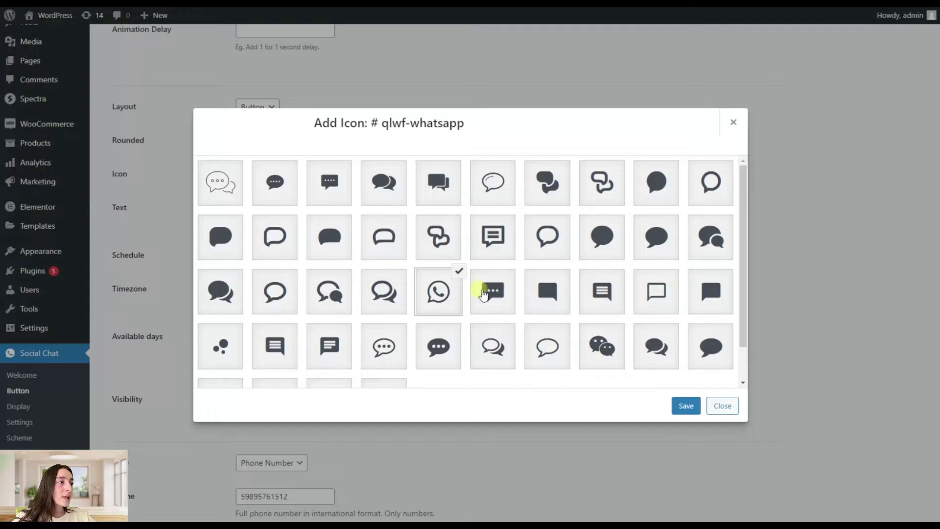
scroll(353, 268, down, 1)
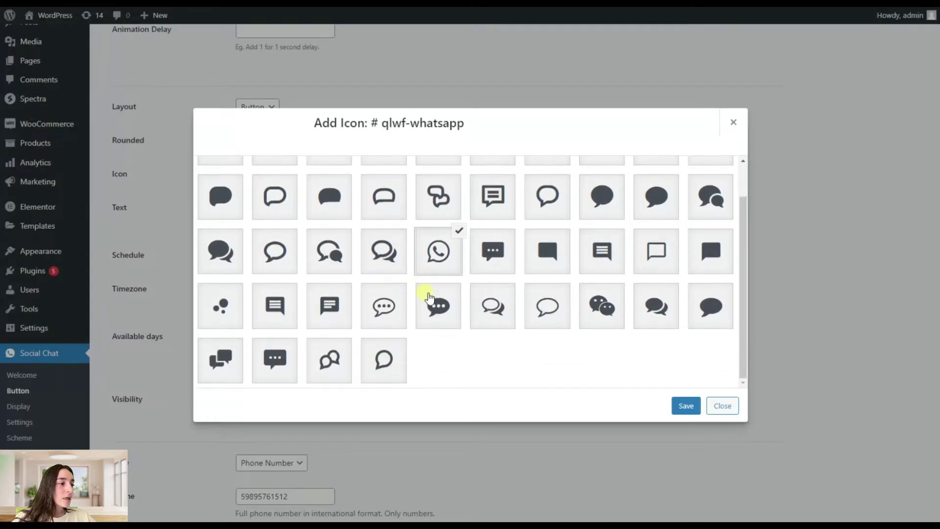
click(690, 405)
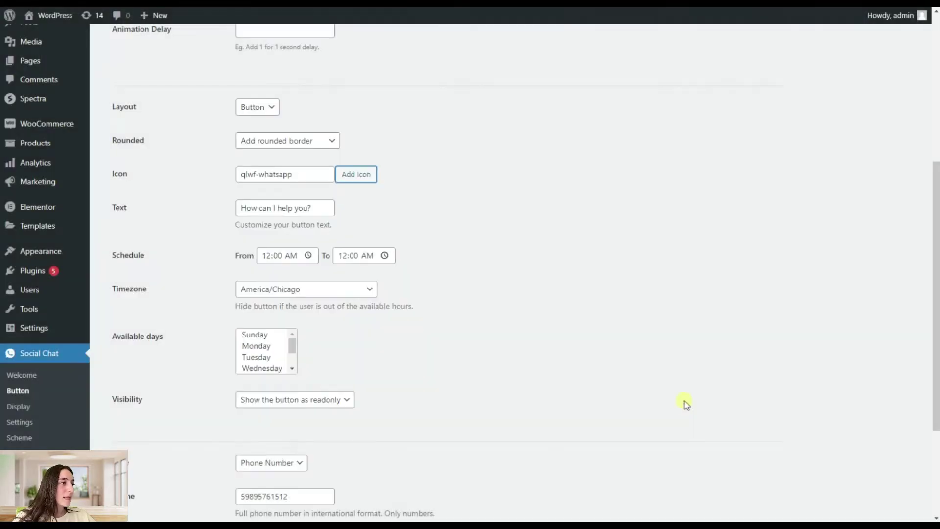
scroll(330, 392, down, 1)
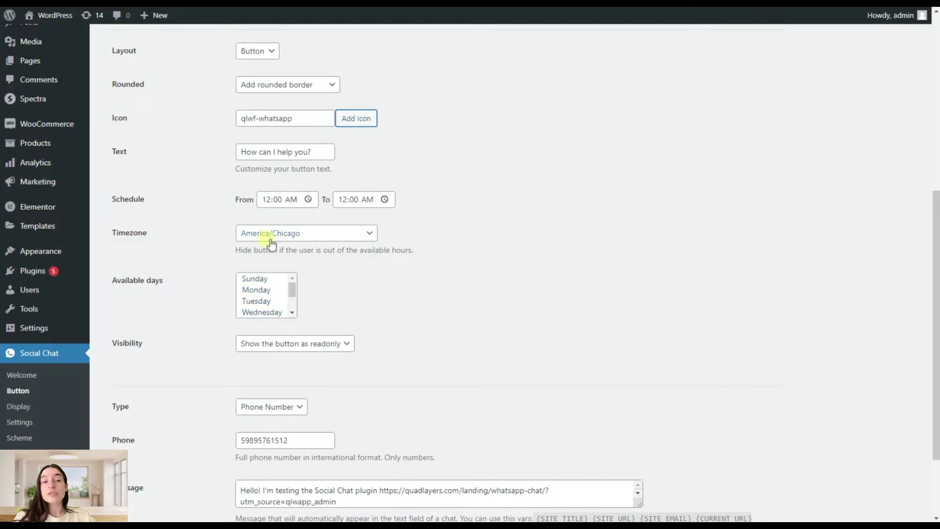
scroll(271, 246, down, 2)
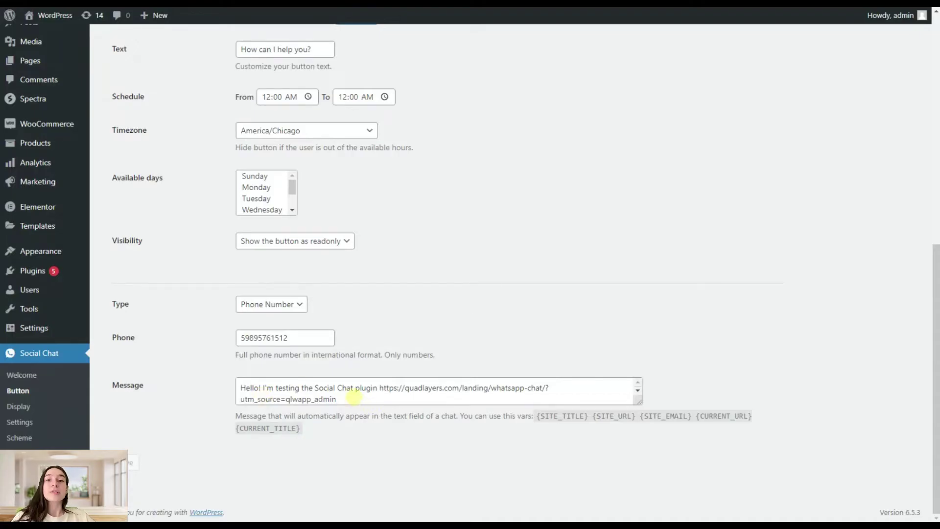
scroll(353, 396, up, 2)
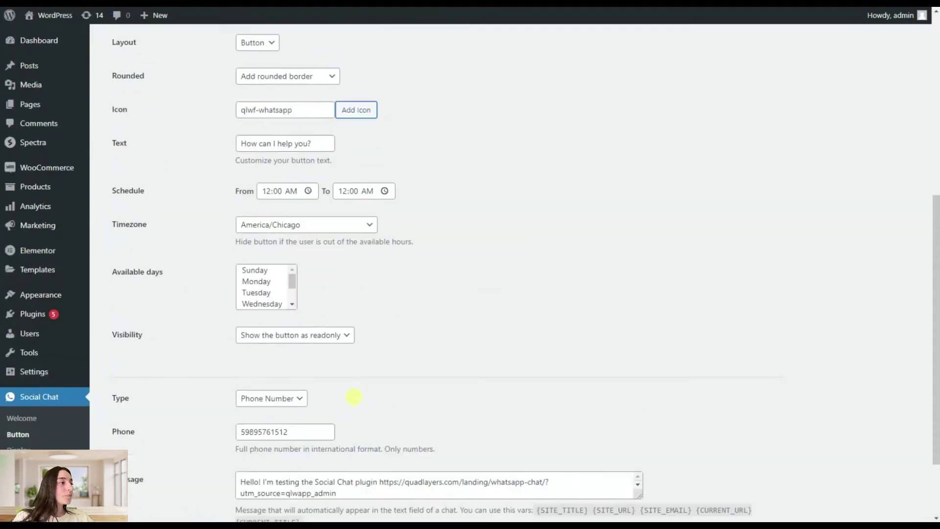
scroll(353, 396, up, 1)
scroll(354, 397, up, 1)
scroll(361, 411, up, 1)
scroll(257, 444, down, 3)
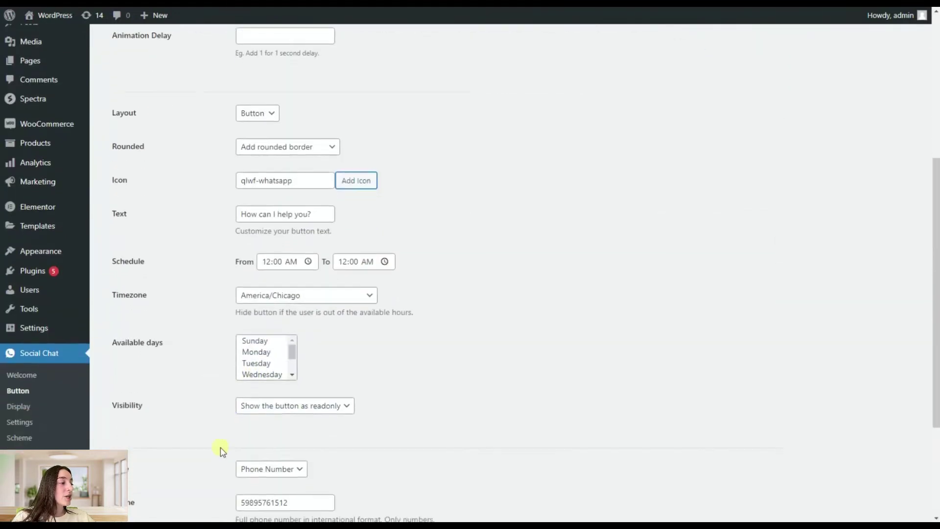
scroll(214, 446, down, 2)
scroll(168, 430, up, 2)
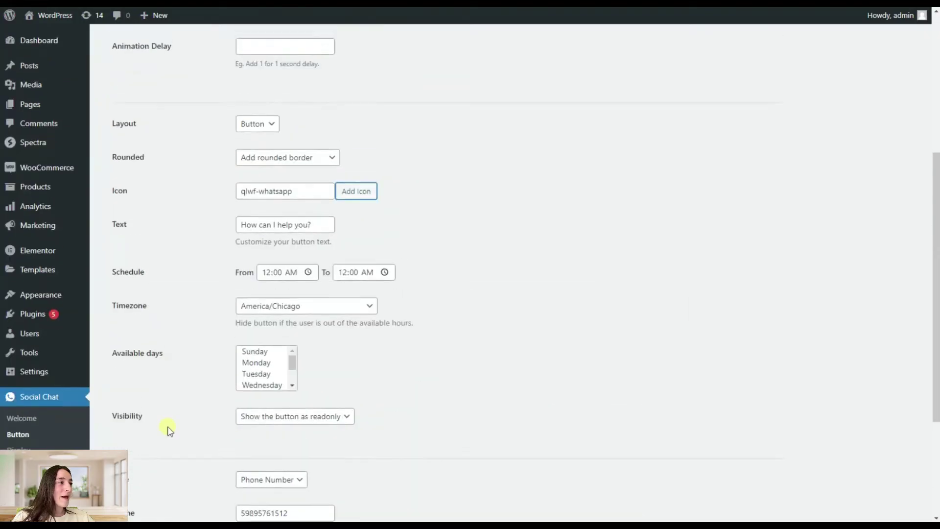
scroll(167, 429, up, 3)
Step: Leave the Display target on All pages, then bring up the Scheme colour settings
click(263, 173)
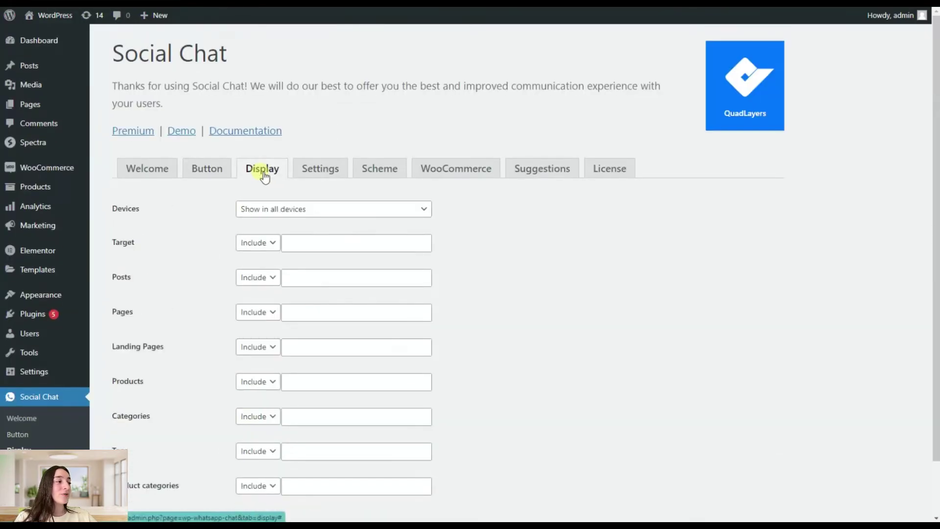
scroll(286, 204, down, 1)
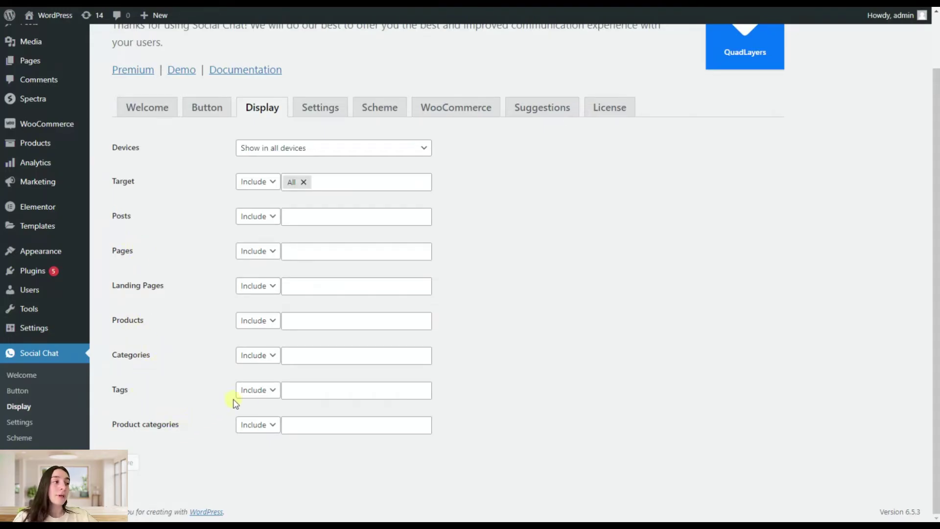
click(252, 184)
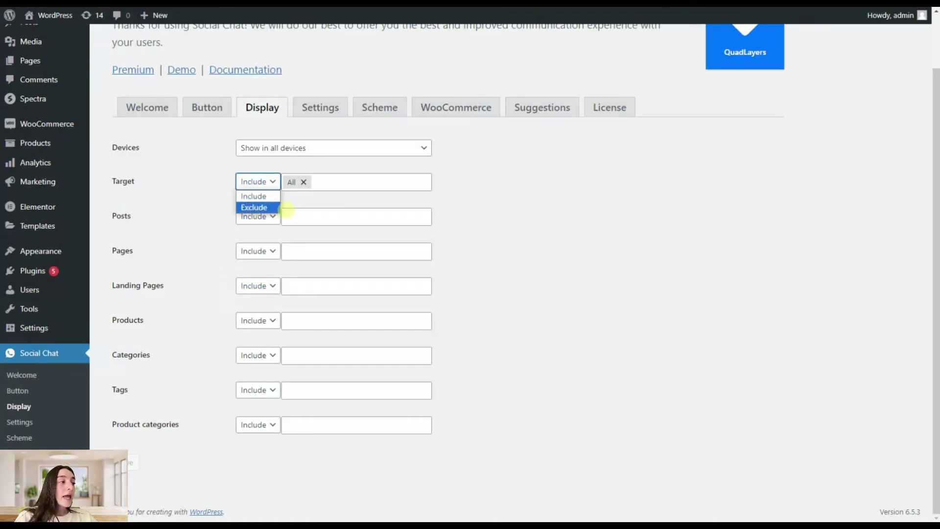
click(333, 190)
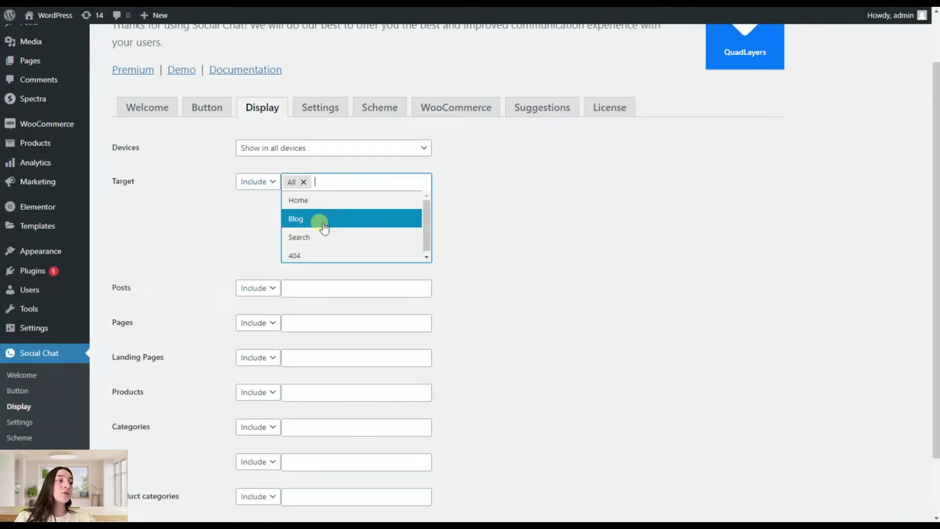
click(257, 221)
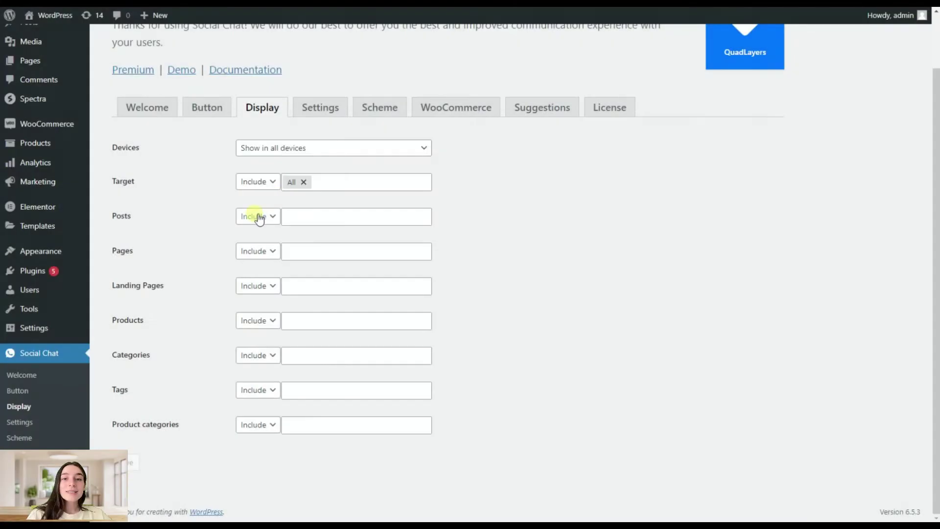
click(375, 108)
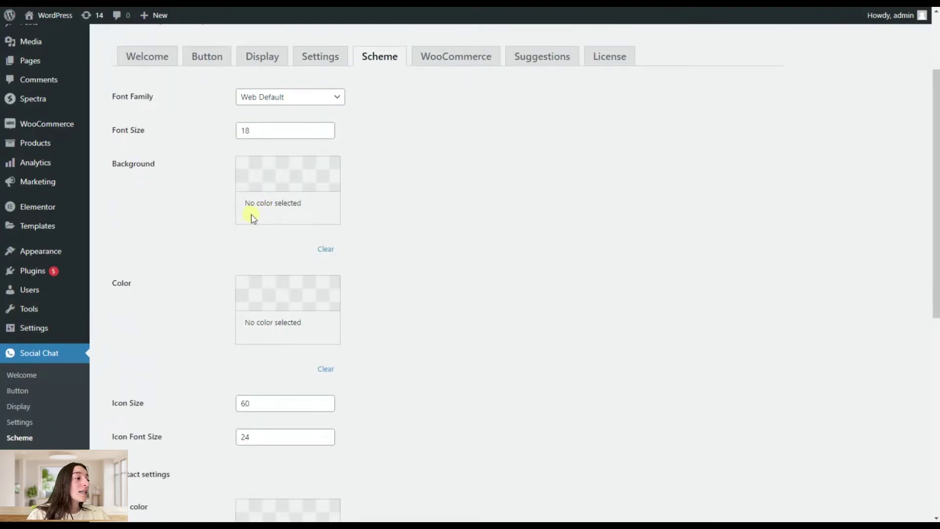
scroll(253, 229, down, 3)
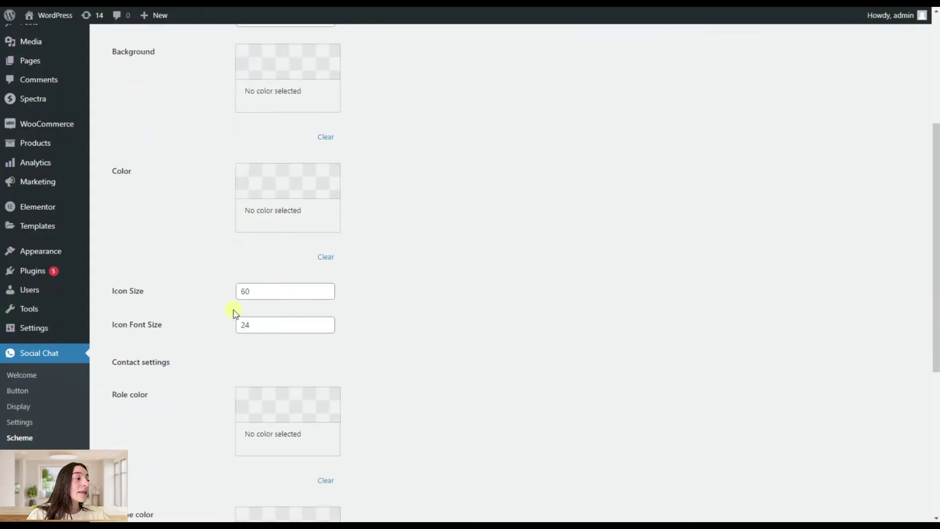
scroll(217, 337, down, 1)
scroll(280, 325, down, 2)
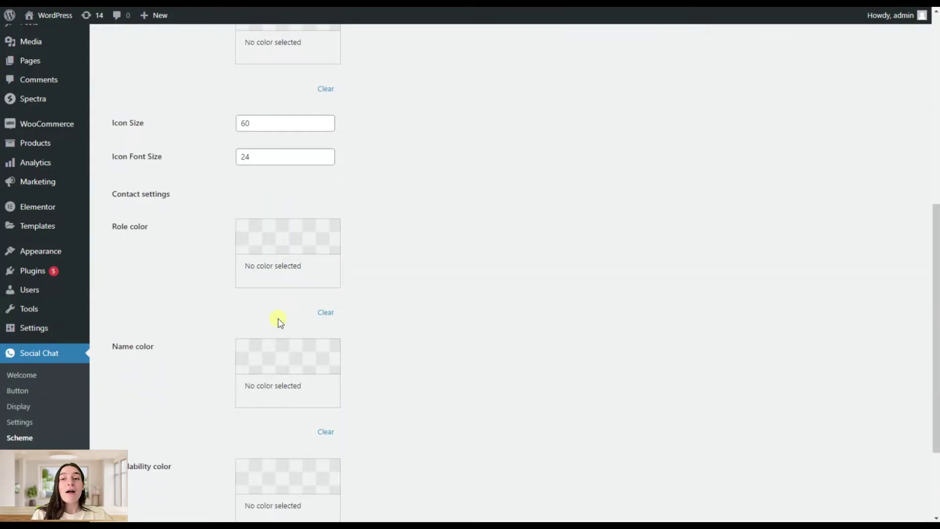
scroll(278, 321, up, 3)
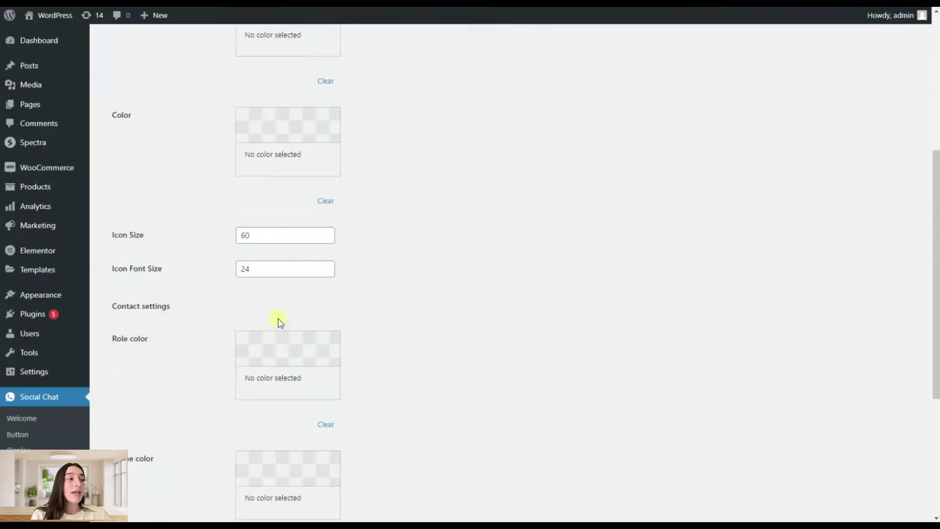
scroll(278, 321, up, 3)
scroll(279, 321, up, 5)
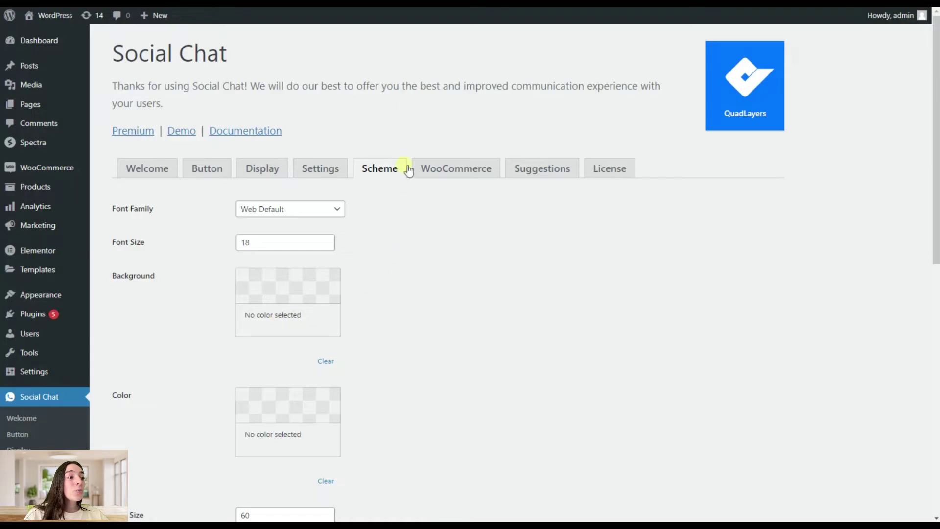
Step: Give the WooCommerce chat button the bubbles icon, leaving its layout unchanged
click(445, 172)
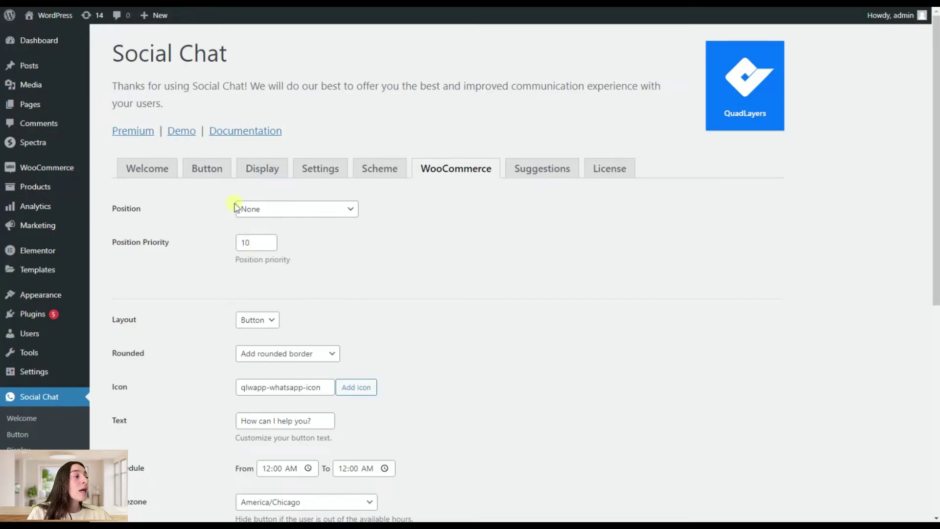
scroll(279, 270, down, 1)
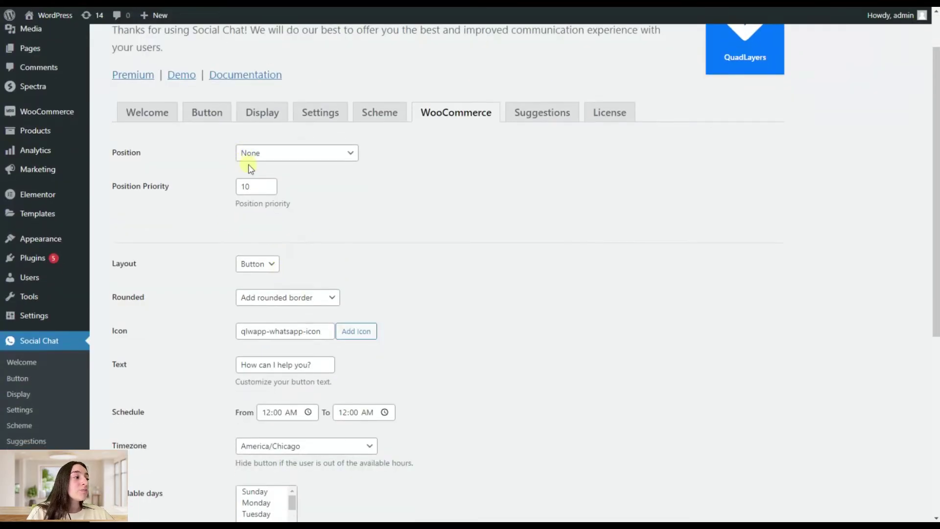
scroll(286, 220, down, 1)
scroll(298, 230, down, 1)
click(258, 152)
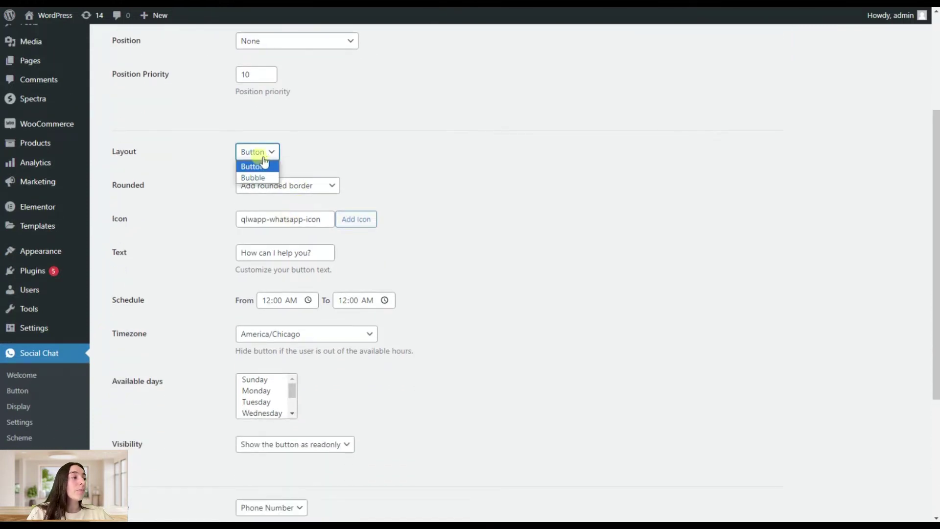
click(290, 172)
click(347, 224)
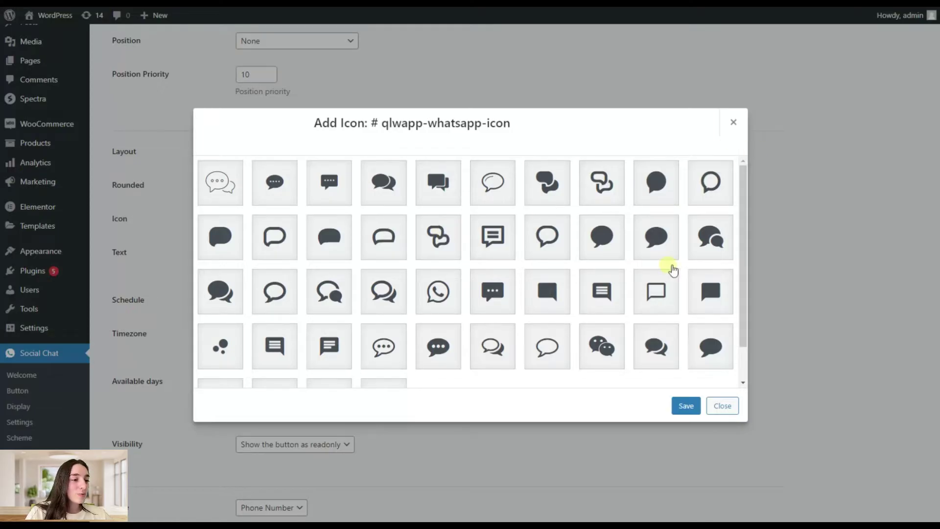
click(701, 242)
click(700, 408)
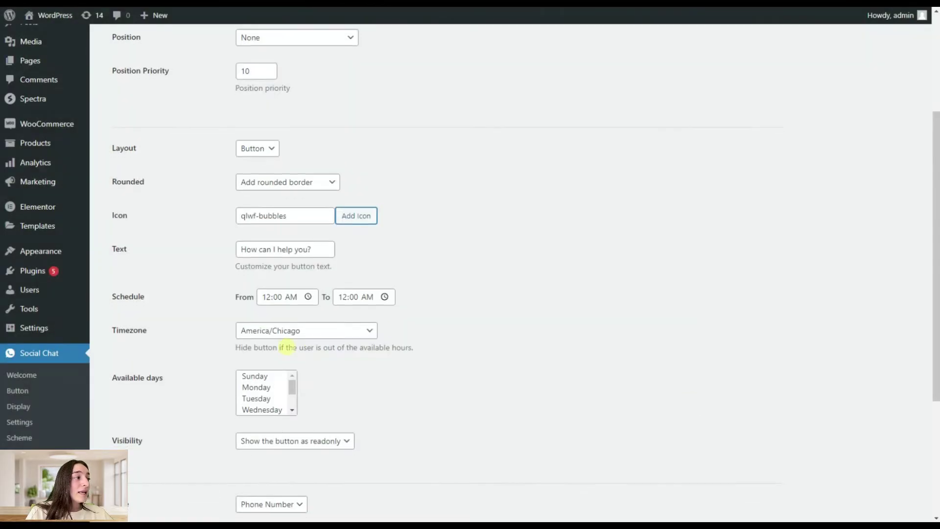
scroll(294, 353, down, 2)
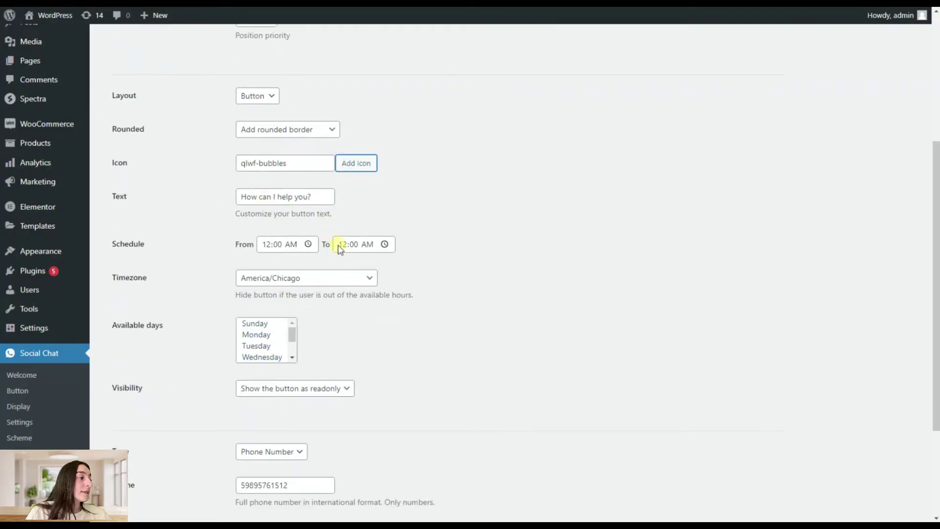
scroll(220, 250, down, 2)
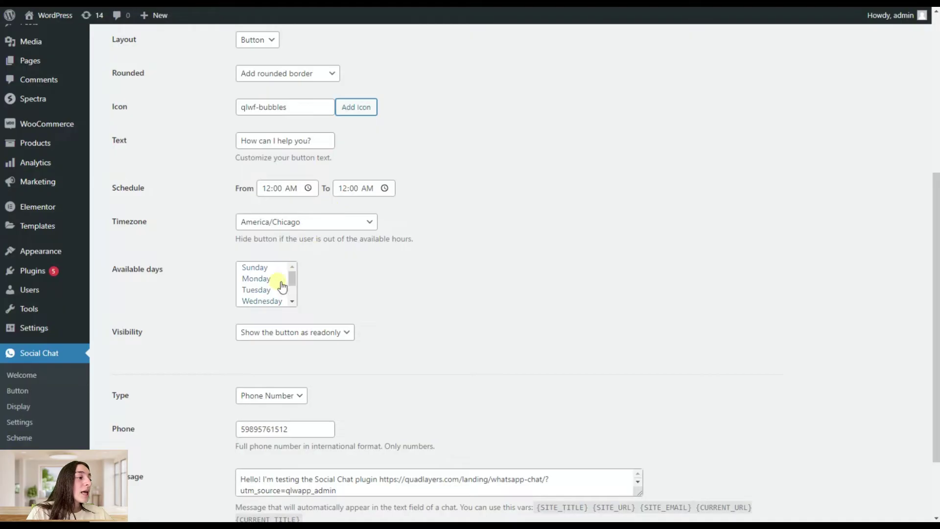
scroll(282, 290, down, 2)
scroll(250, 324, down, 2)
scroll(256, 327, down, 1)
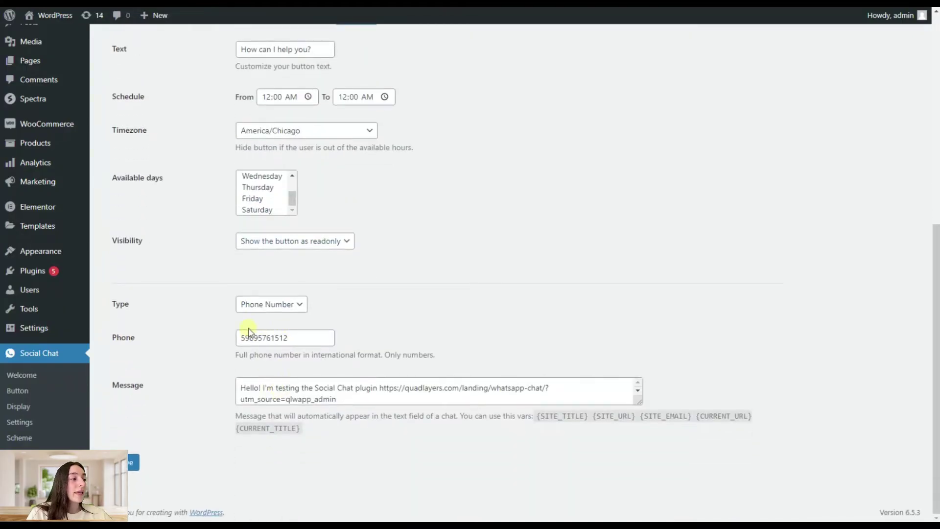
Step: Save the WooCommerce settings with the contact type left unchanged
click(259, 305)
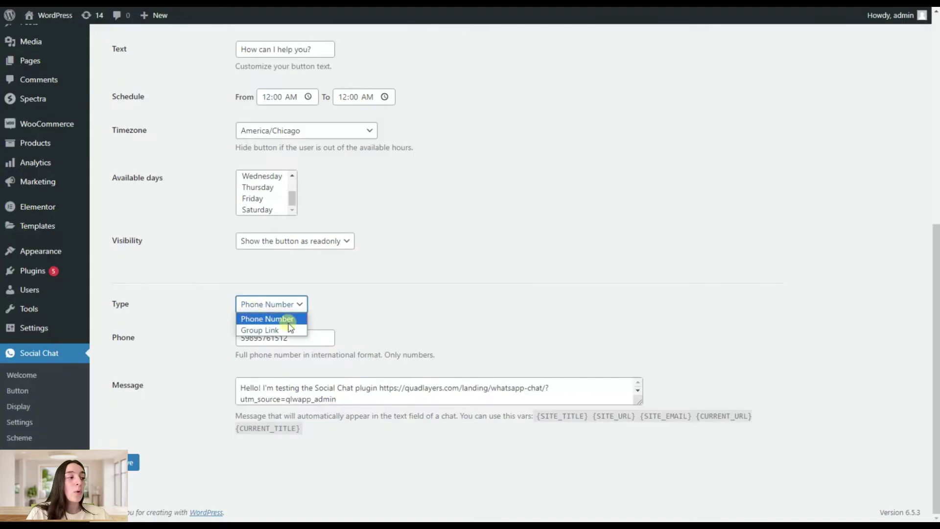
click(315, 310)
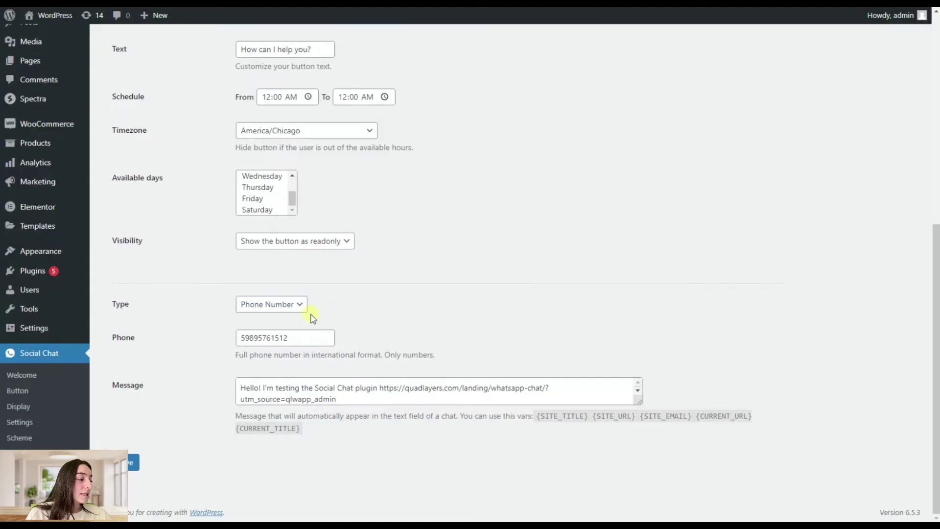
click(134, 462)
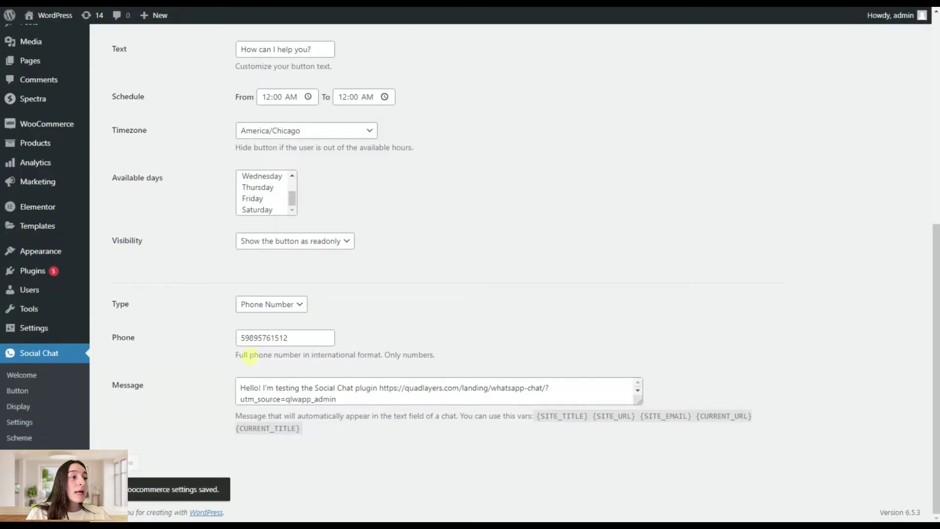
scroll(254, 349, up, 4)
scroll(266, 335, up, 1)
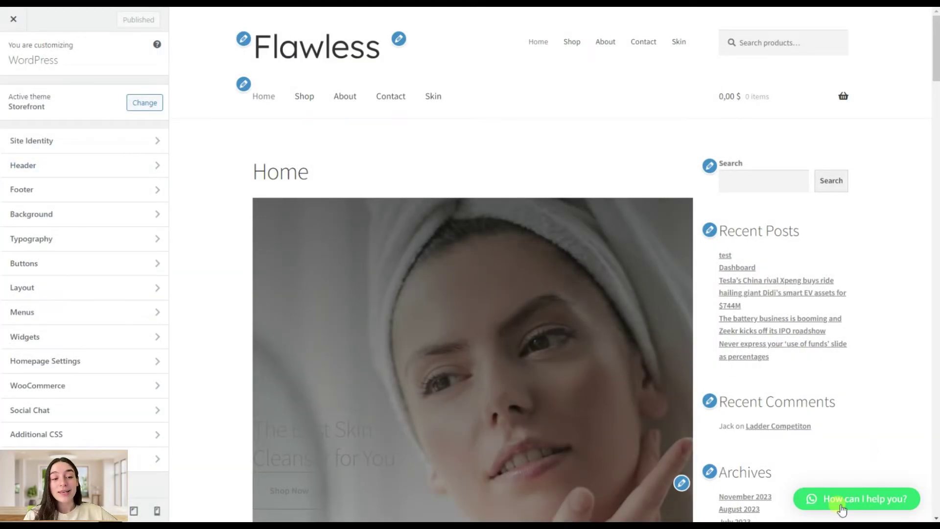
Step: Set the Social Chat brand colour to the black swatch in the Customizer
click(83, 411)
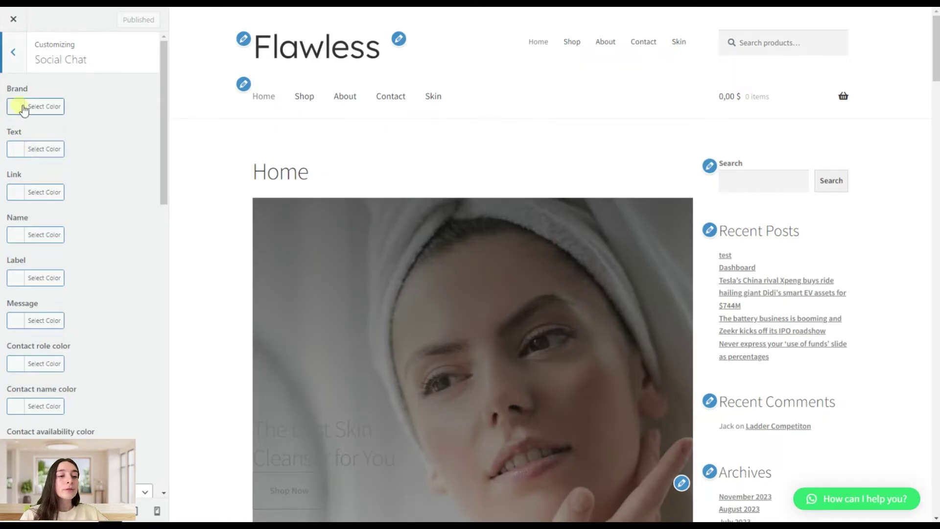
click(23, 108)
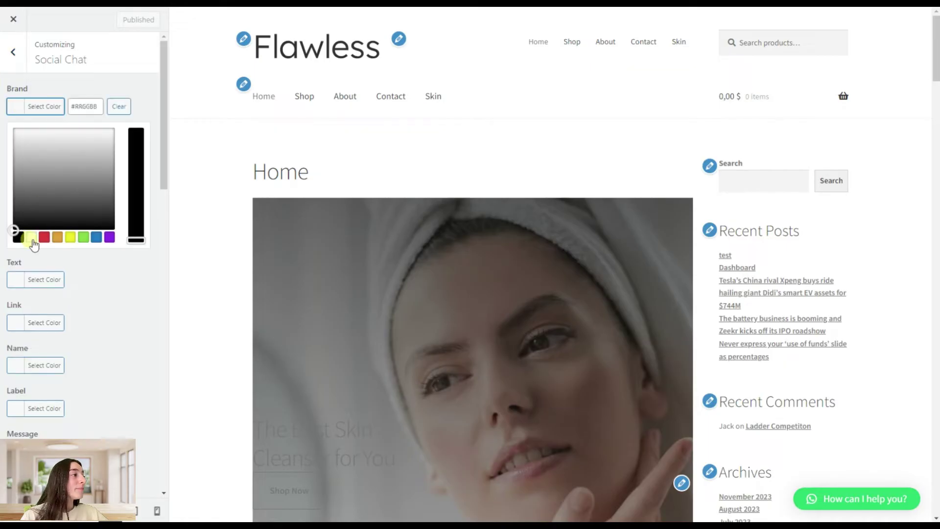
click(18, 236)
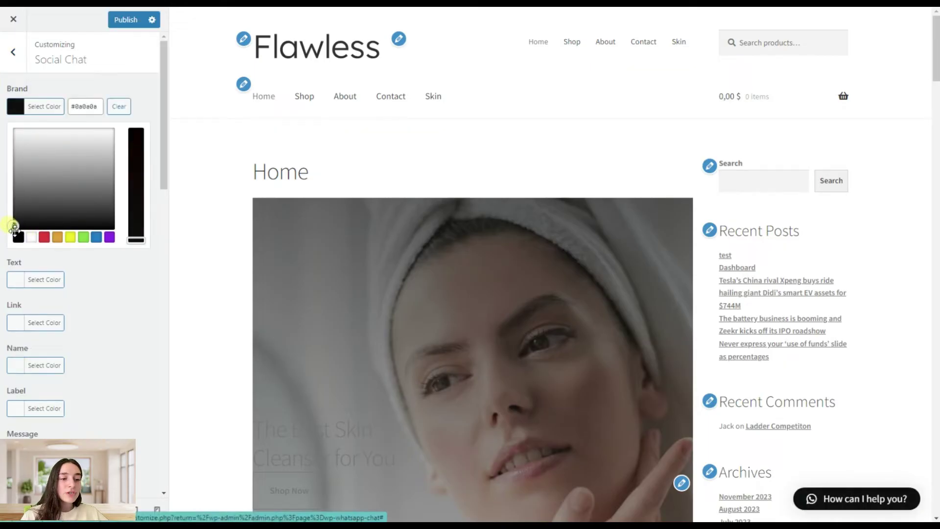
click(152, 143)
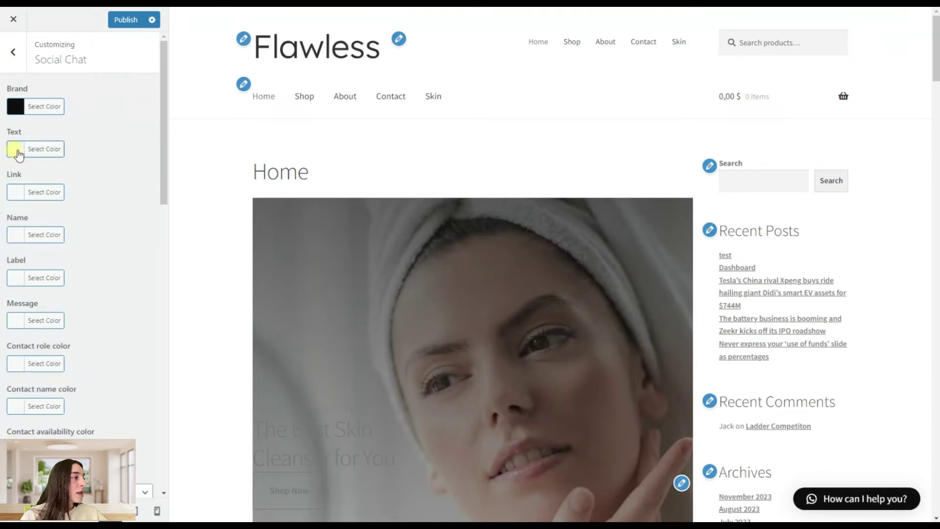
Step: Set the text colour to white after trying red and green swatches
click(16, 149)
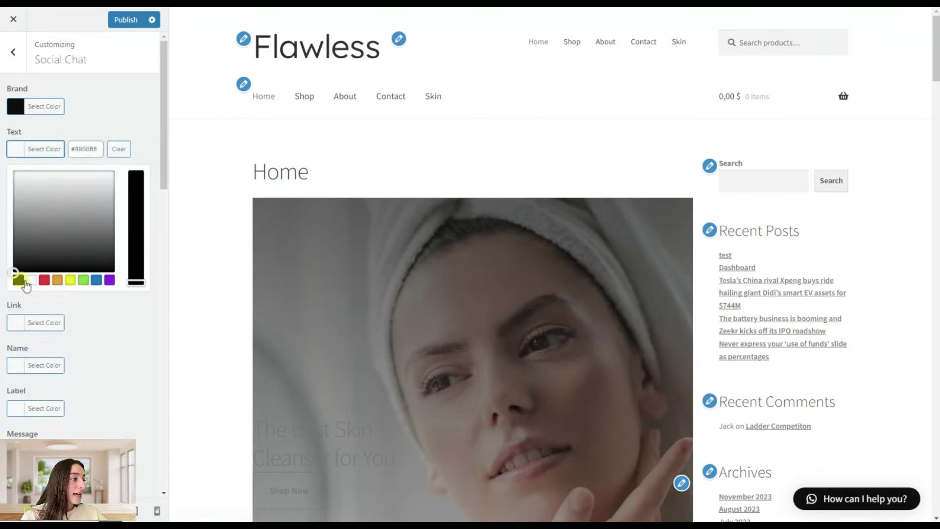
click(31, 280)
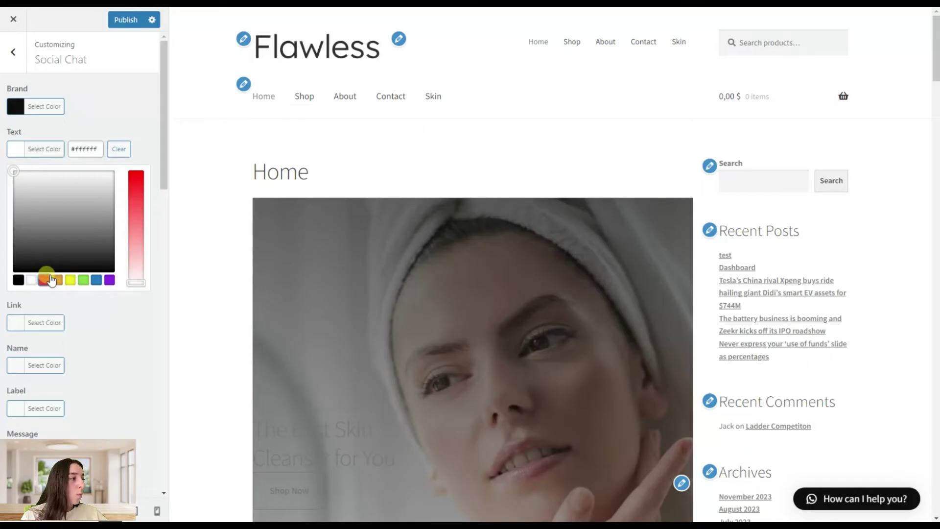
click(44, 280)
click(59, 280)
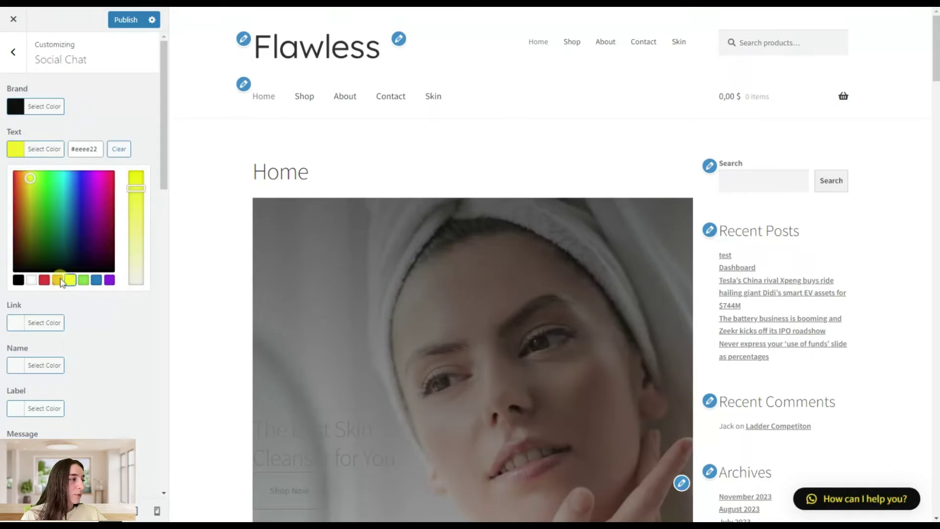
click(85, 282)
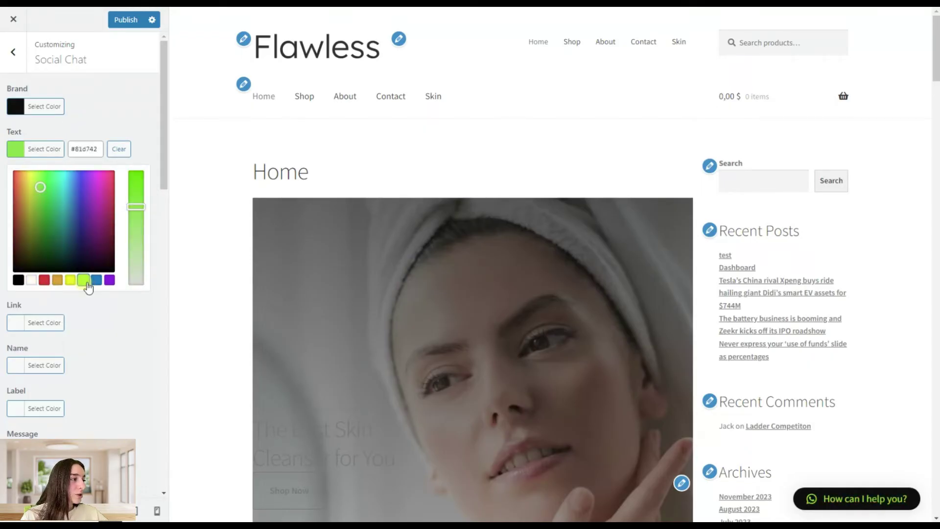
click(31, 280)
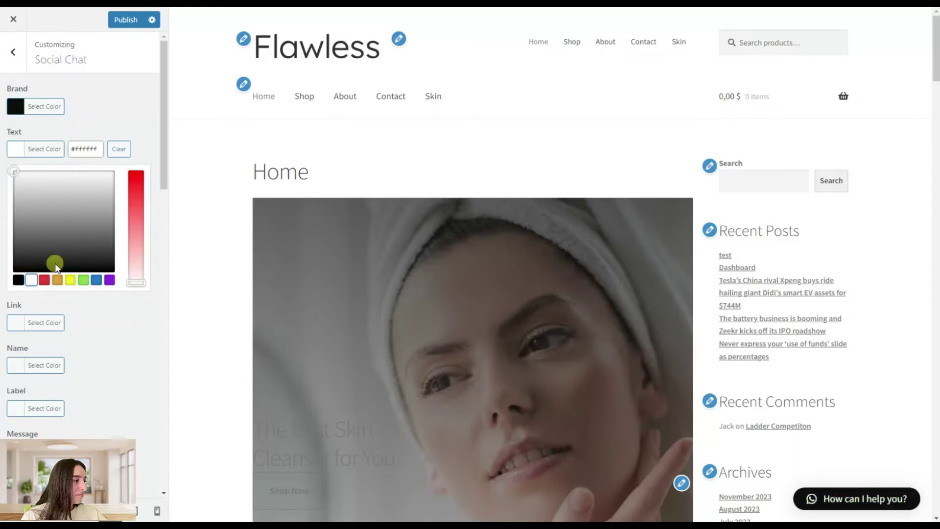
click(152, 163)
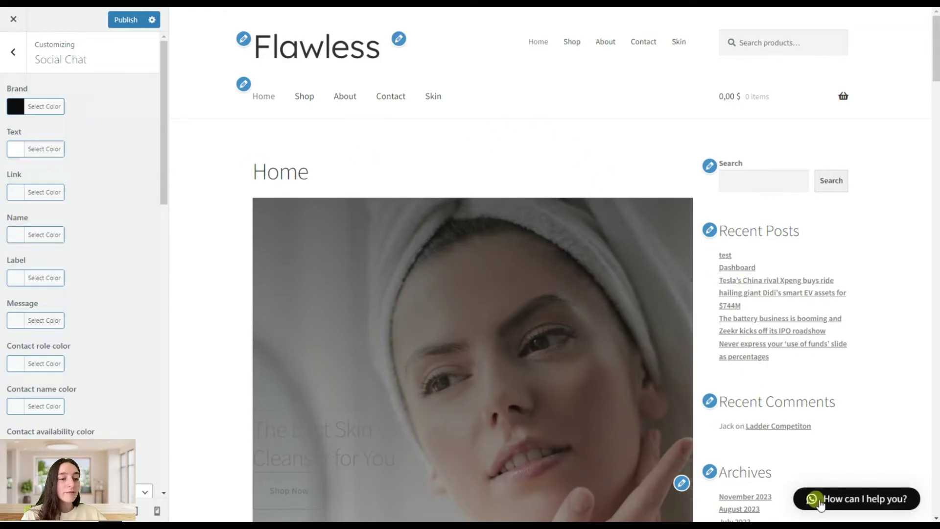
scroll(59, 277, down, 3)
scroll(44, 281, down, 2)
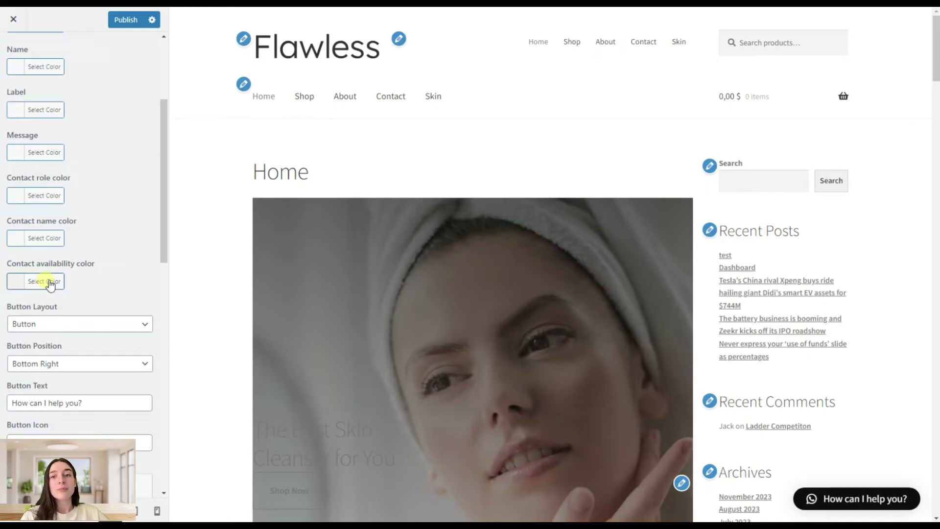
scroll(46, 282, down, 2)
scroll(46, 247, down, 1)
scroll(50, 218, down, 2)
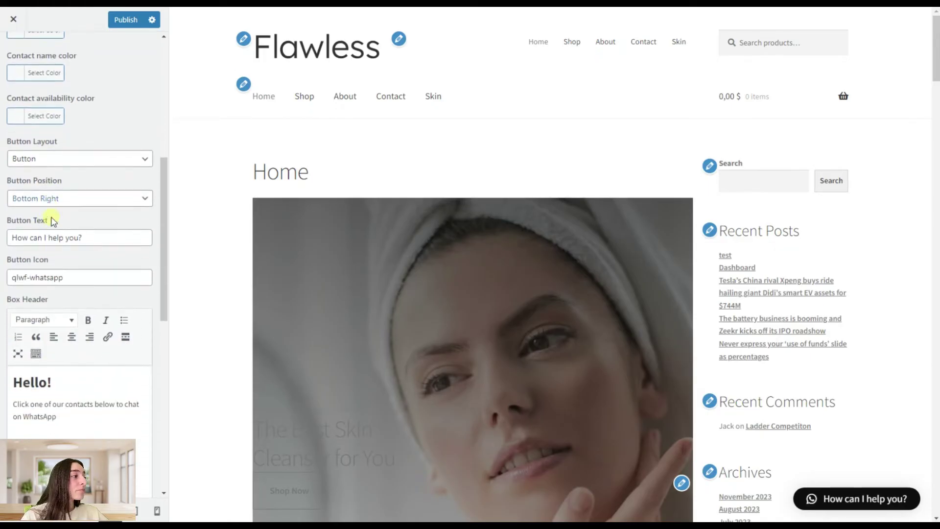
Step: Set Button Layout to Bubble and Brand colour to black, keeping Bottom Right position
click(38, 155)
click(38, 181)
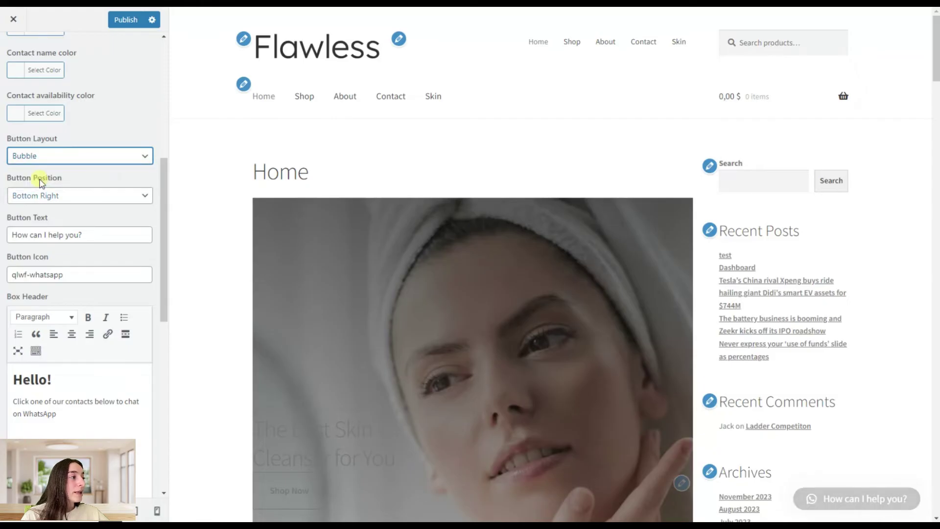
scroll(6, 199, up, 1)
scroll(6, 189, up, 3)
scroll(9, 147, up, 1)
click(14, 106)
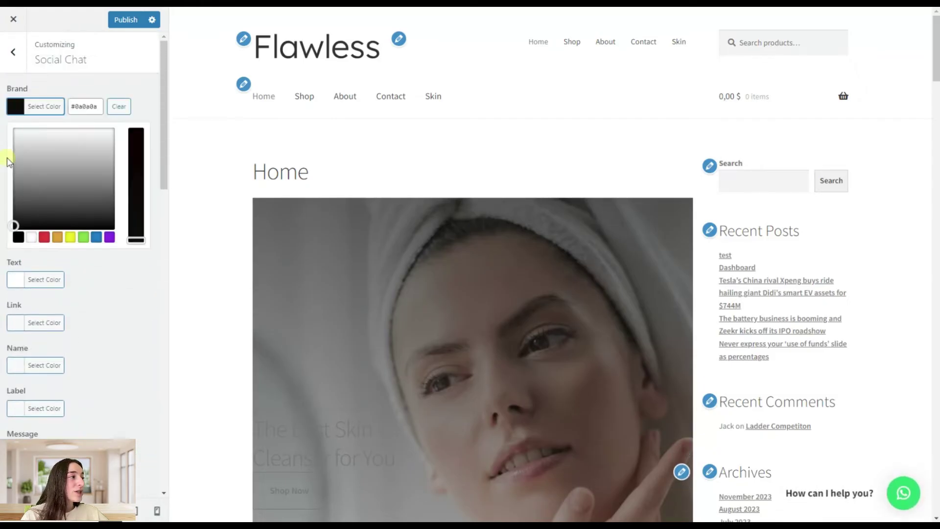
click(17, 225)
click(116, 172)
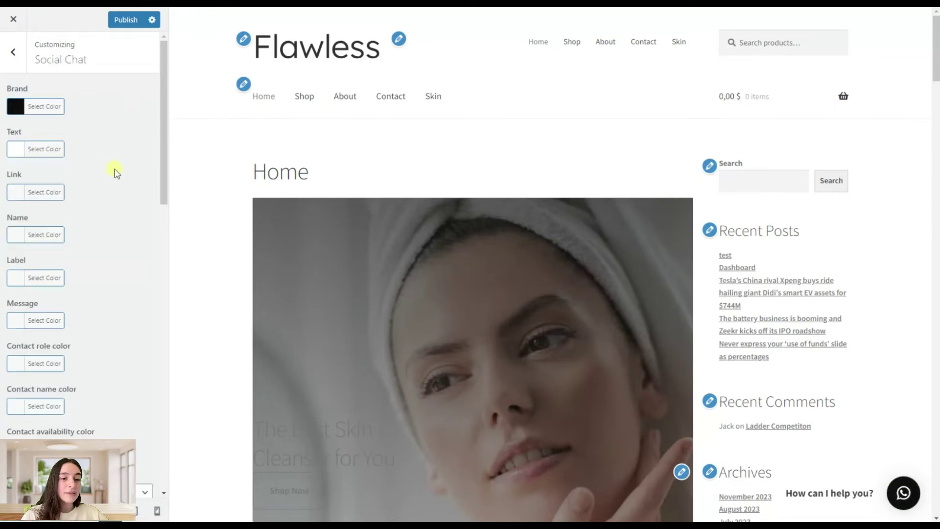
scroll(96, 190, down, 3)
scroll(69, 235, down, 2)
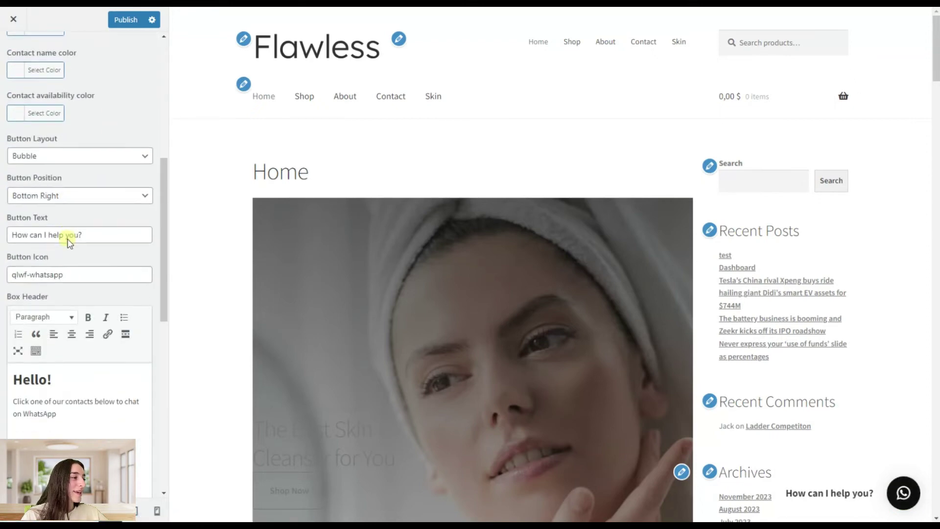
click(74, 202)
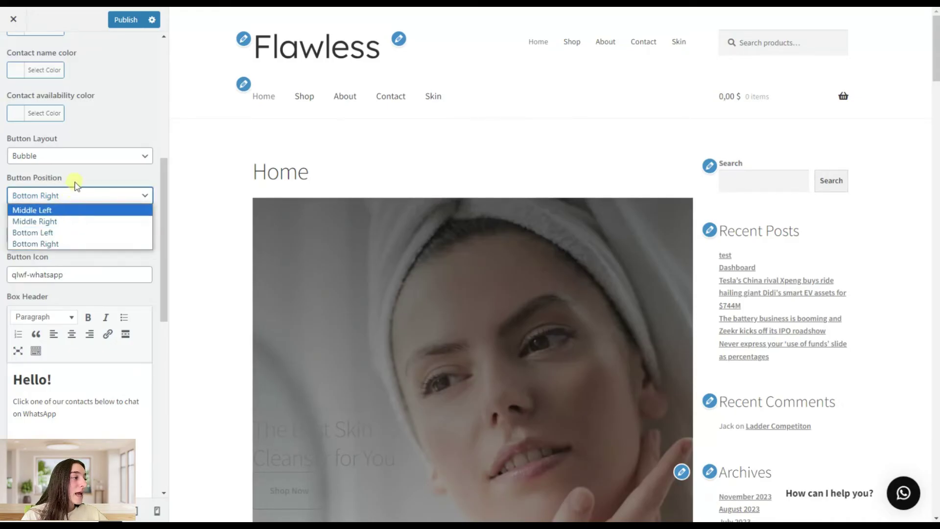
click(74, 196)
scroll(74, 203, down, 1)
Step: Select 'help you?' at the end of the Button Text wording
click(88, 178)
drag(82, 178, 31, 178)
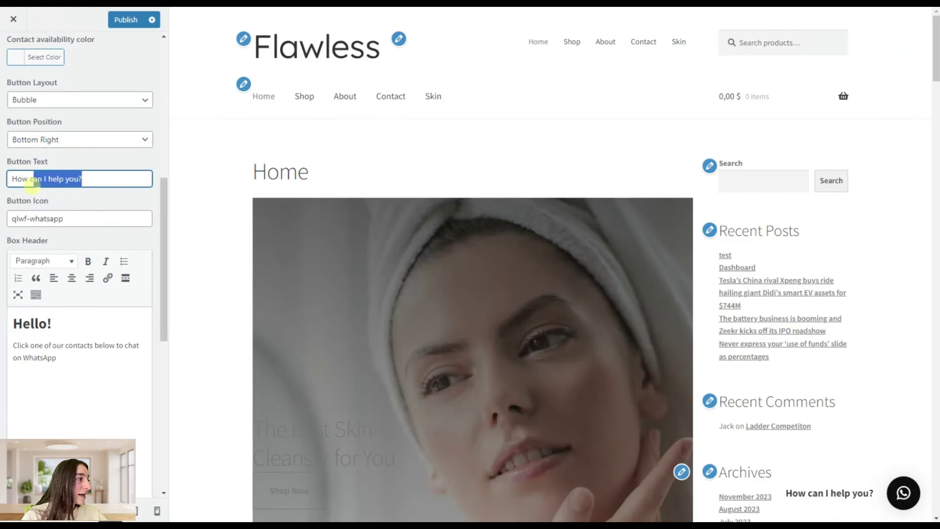
drag(30, 184, 36, 186)
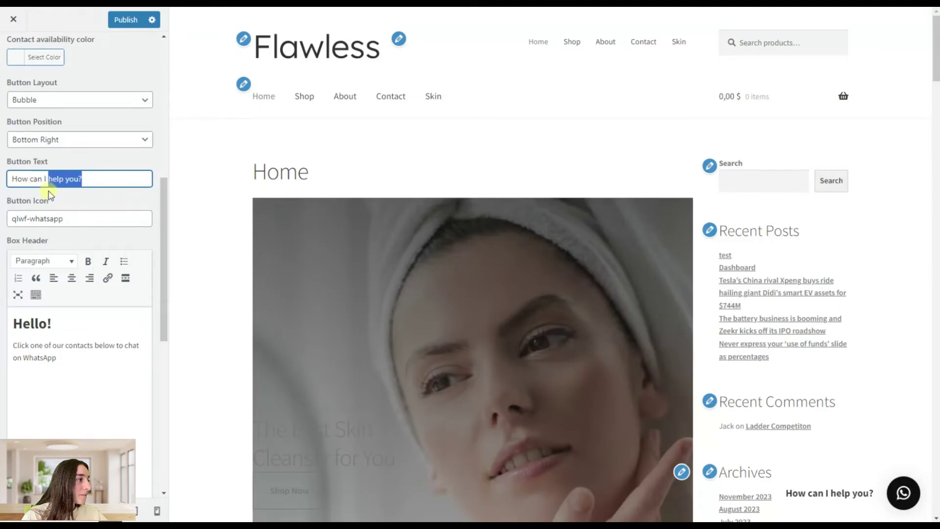
text(support you?)
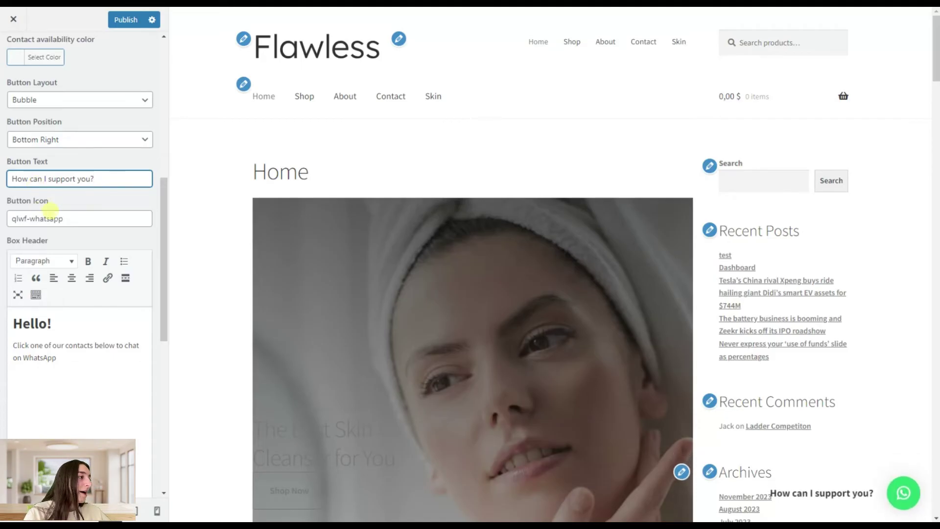
scroll(63, 221, down, 2)
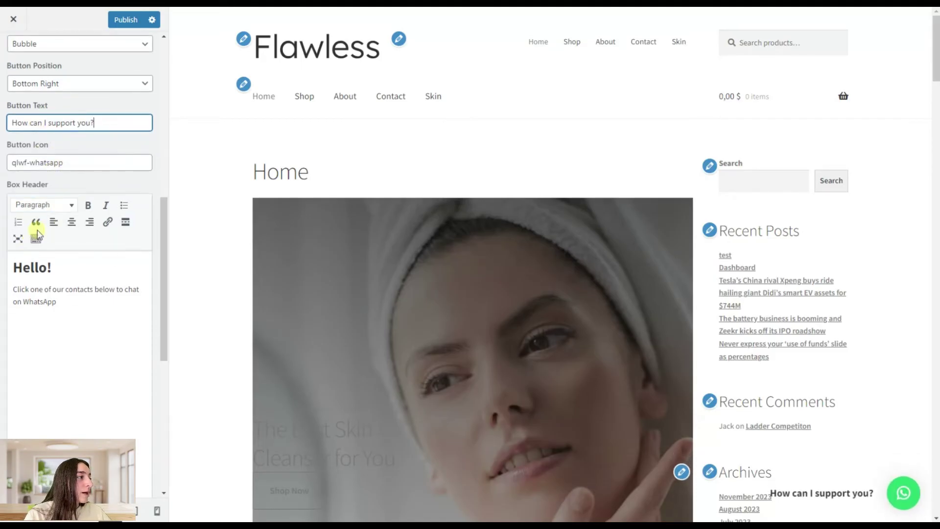
scroll(45, 239, down, 2)
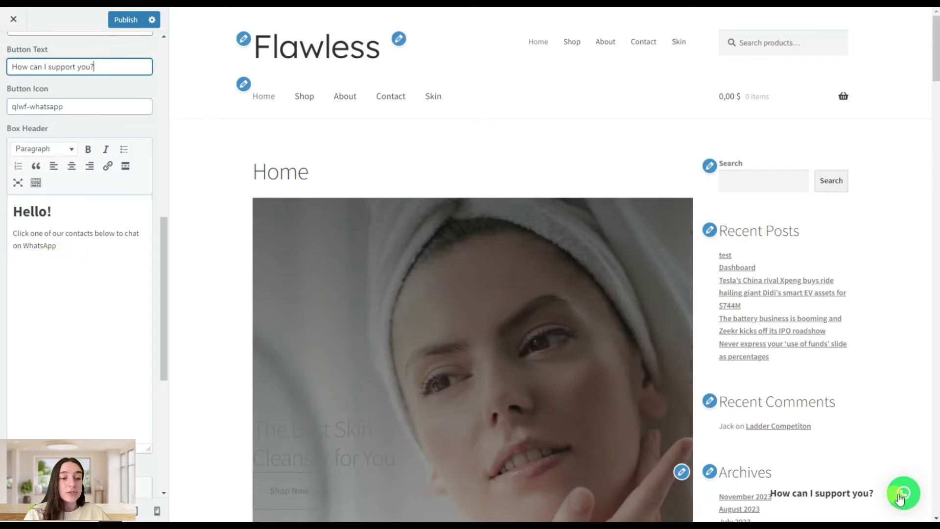
scroll(132, 308, down, 4)
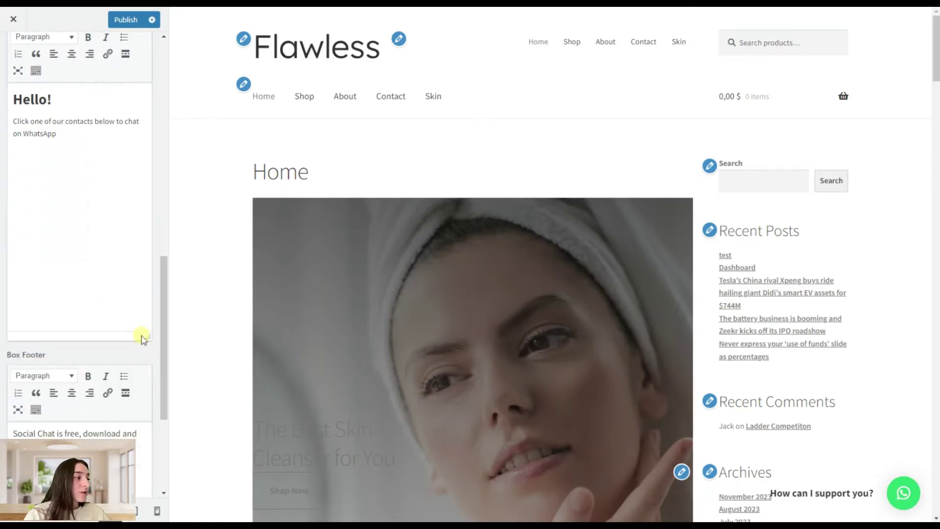
scroll(449, 425, down, 3)
scroll(94, 396, down, 2)
scroll(92, 403, down, 3)
scroll(67, 354, down, 1)
scroll(66, 342, up, 5)
scroll(67, 343, up, 3)
scroll(67, 342, up, 3)
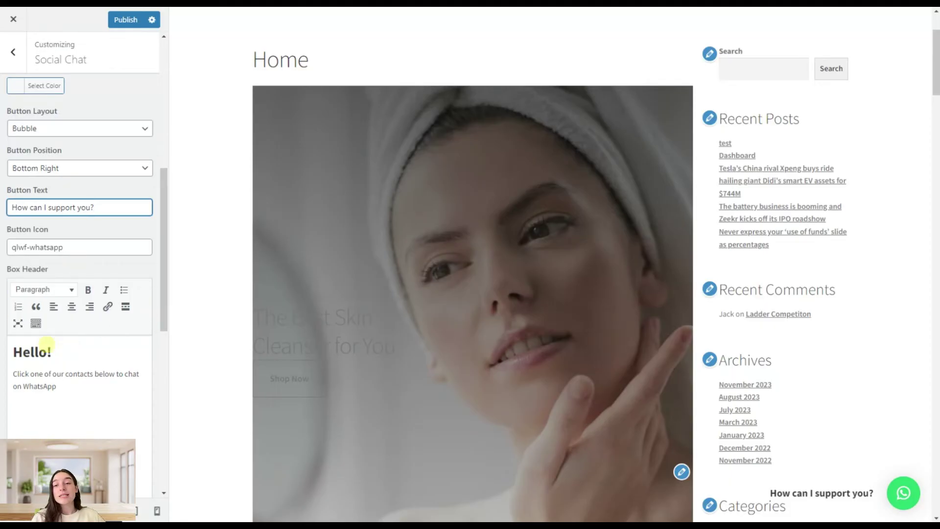
scroll(51, 352, down, 1)
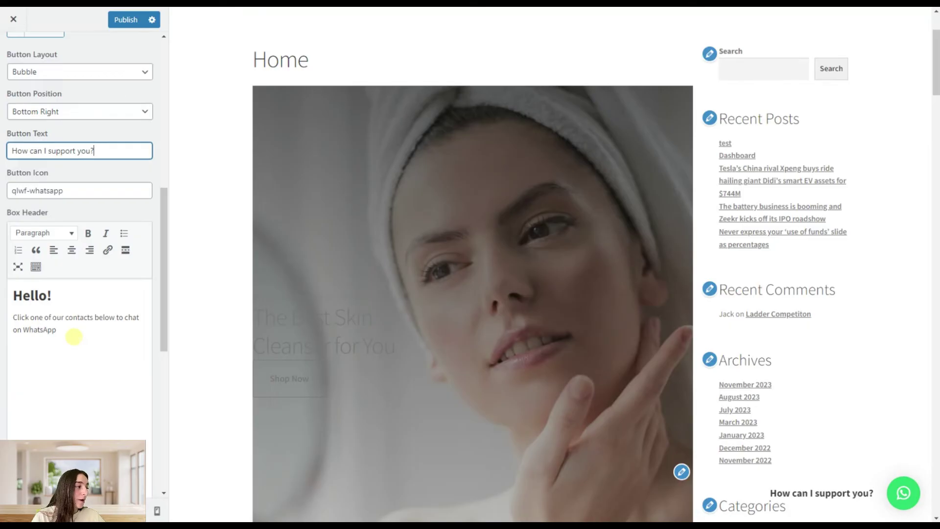
Step: Check the box header message, then publish the Customizer changes
click(74, 329)
key(ctrl+a)
click(44, 317)
scroll(63, 349, up, 1)
scroll(62, 349, up, 5)
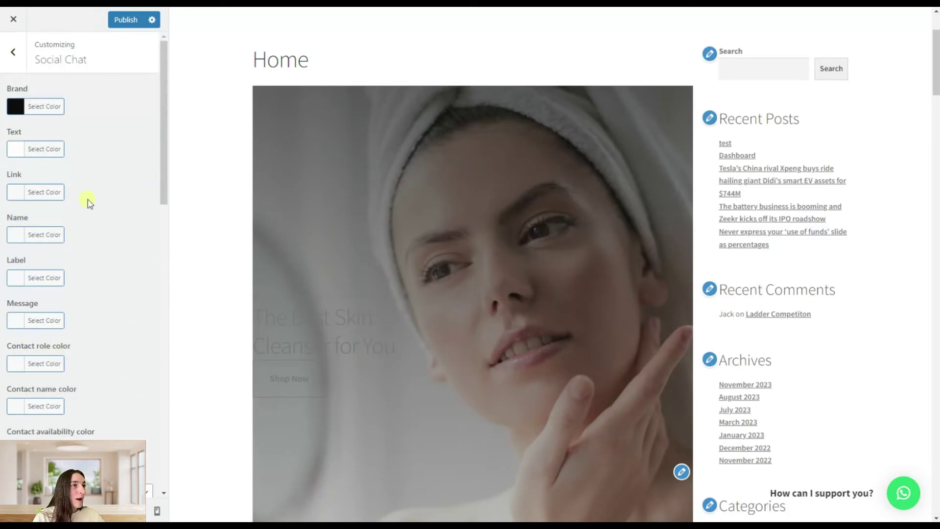
click(124, 19)
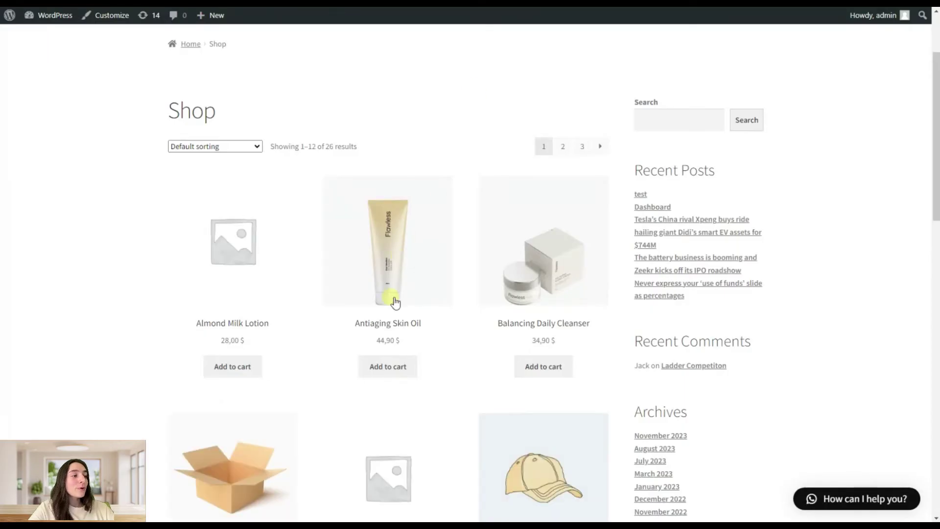
Step: View the black chat bubble on the Antiaging Skin Oil page, then switch to the QuadLayers pricing tab
click(389, 297)
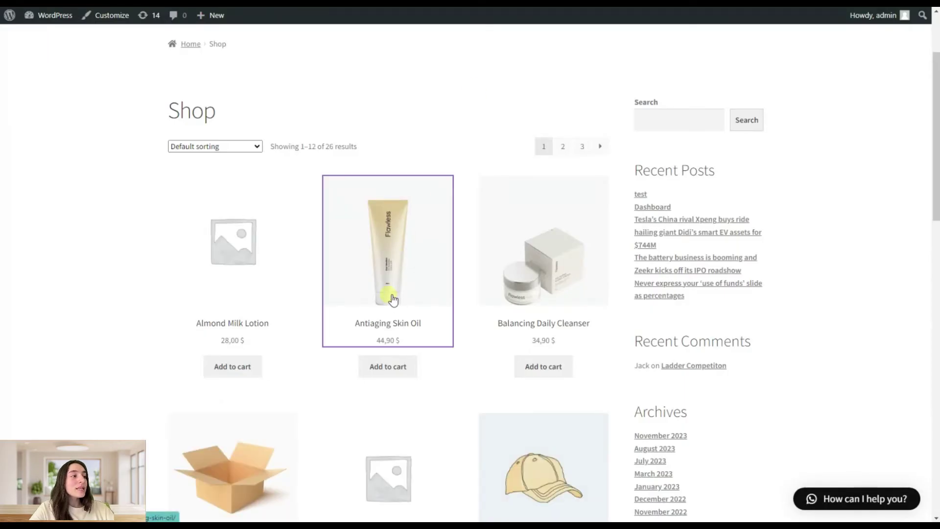
scroll(526, 334, down, 2)
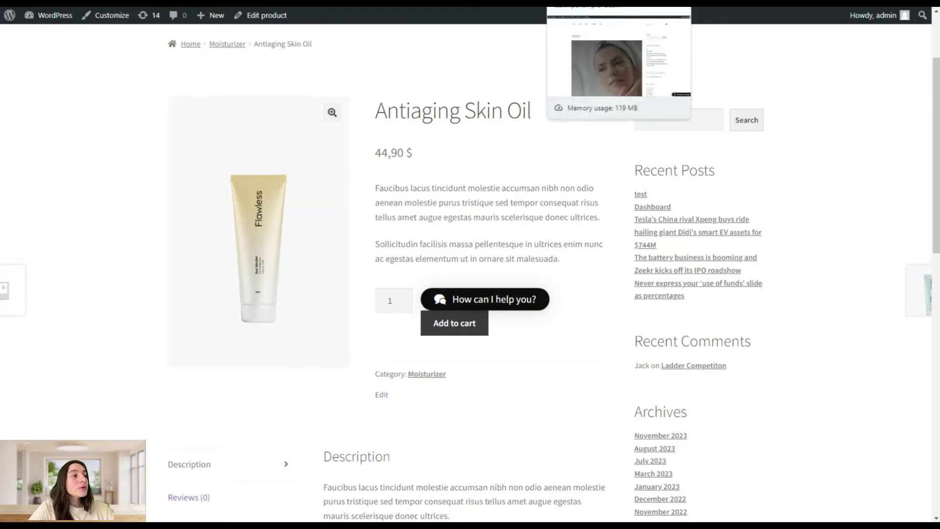
click(619, 2)
scroll(493, 237, down, 2)
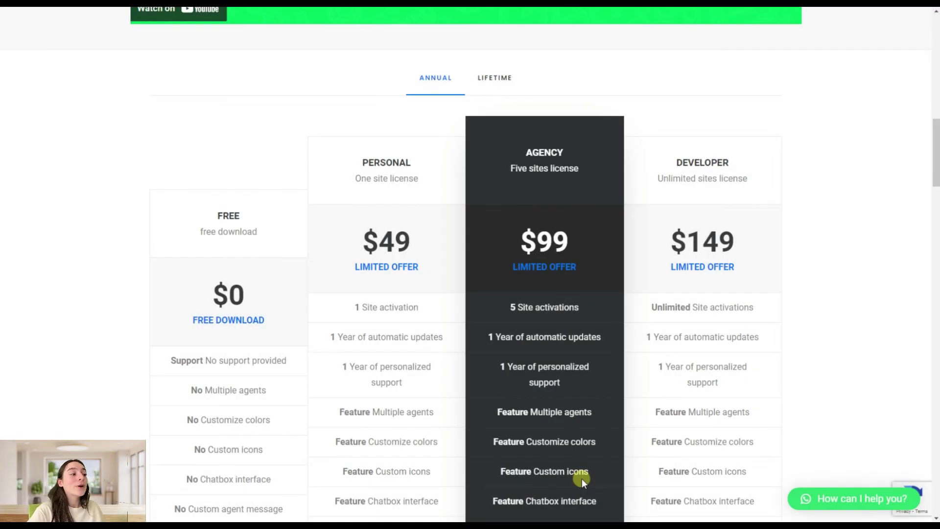
scroll(272, 284, down, 1)
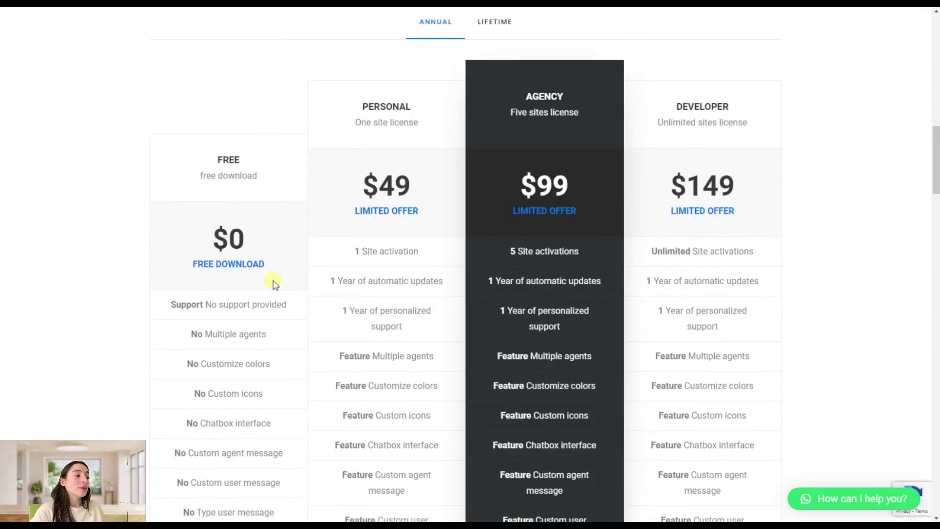
scroll(268, 288, down, 1)
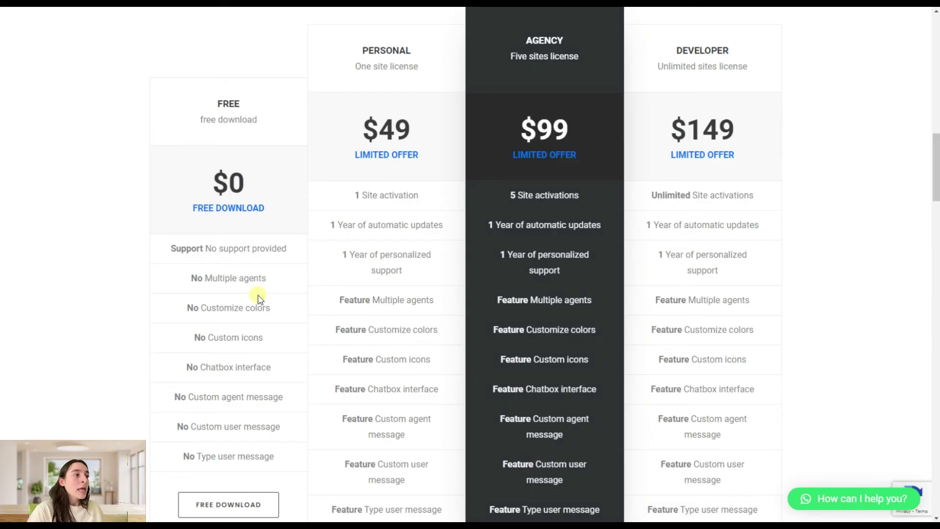
scroll(265, 294, up, 1)
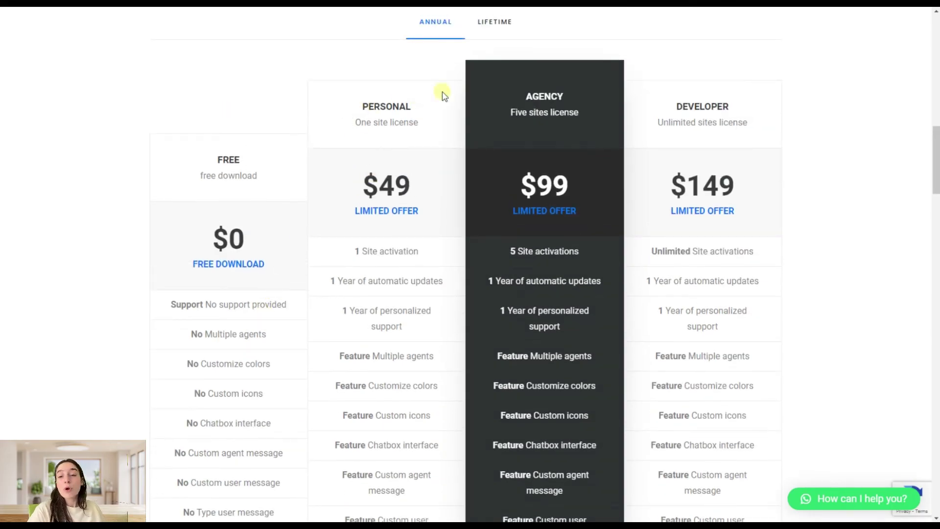
scroll(616, 327, down, 1)
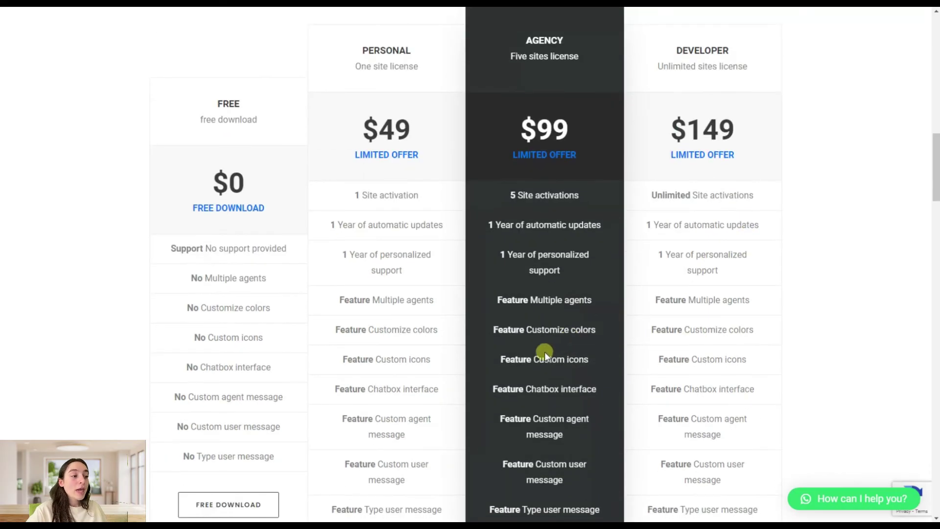
scroll(539, 352, down, 1)
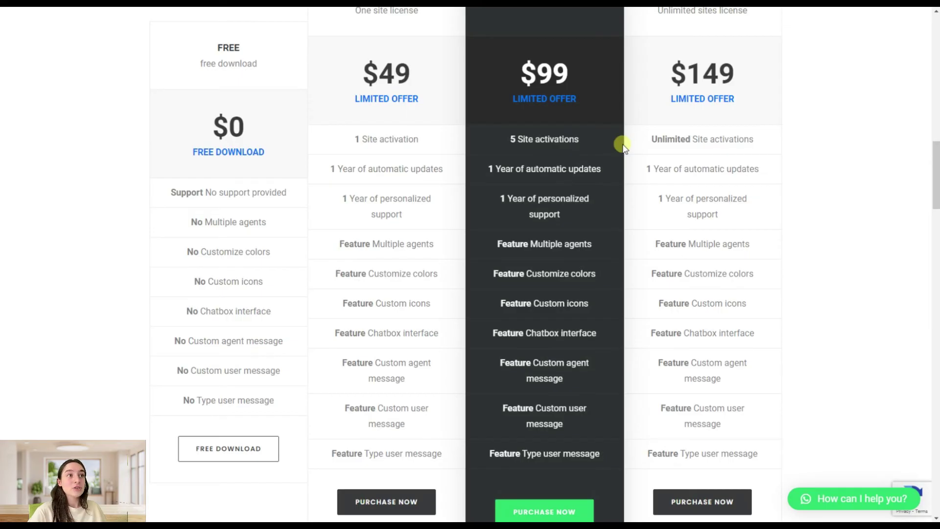
scroll(705, 150, up, 3)
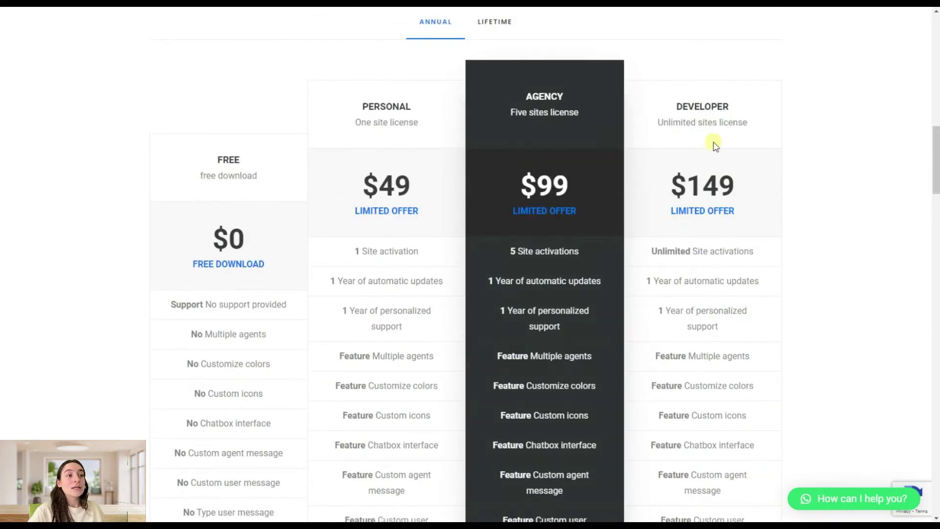
scroll(572, 103, down, 1)
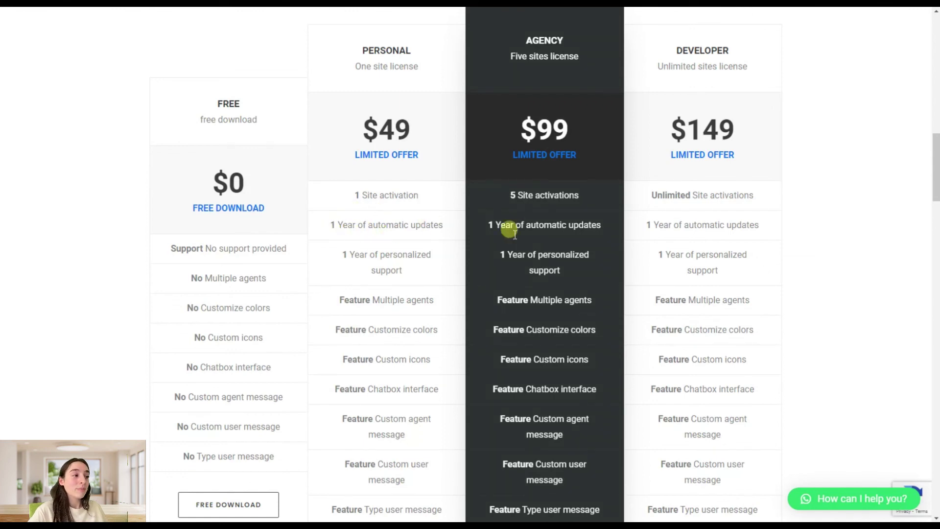
scroll(389, 277, down, 1)
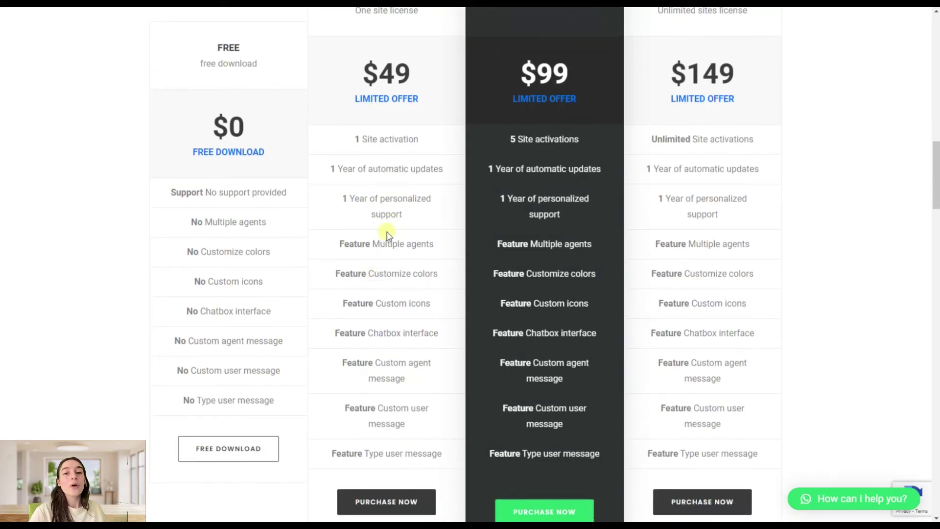